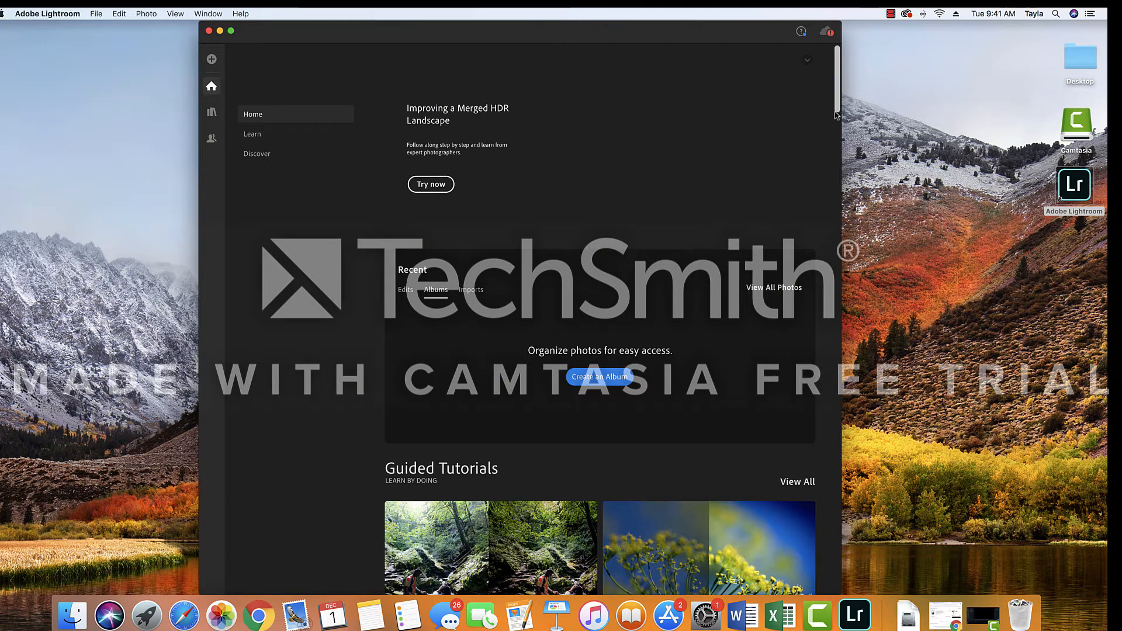
left_click_drag(837, 112, 826, 166)
scroll(826, 166, "up", 10)
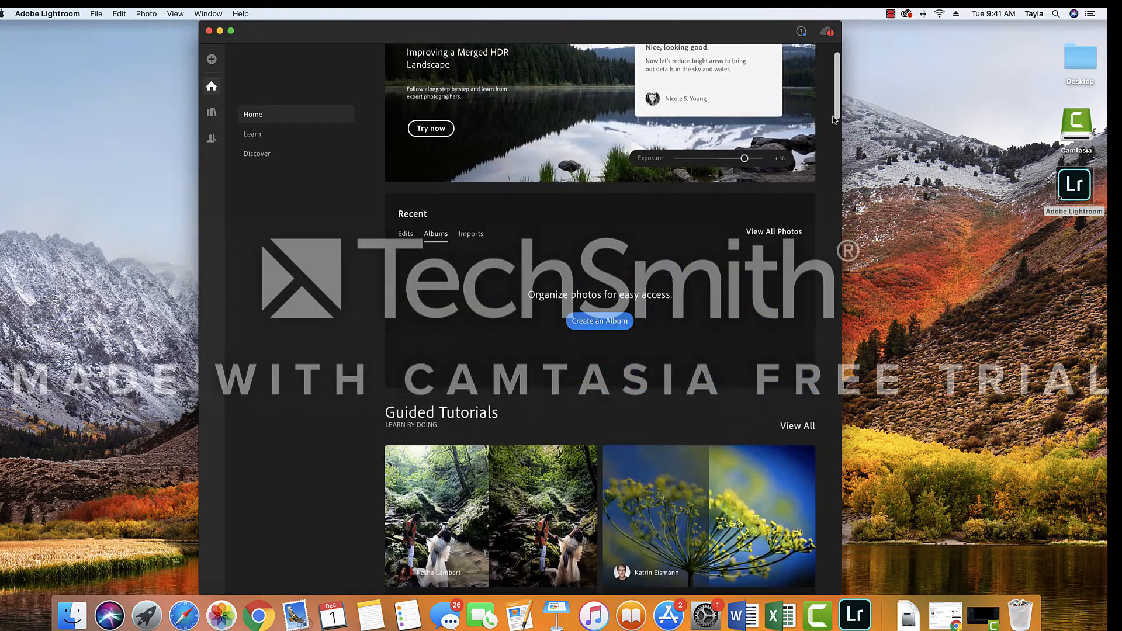
mouse_move(834, 127)
left_mouse_down()
mouse_move(829, 209)
mouse_move(837, 109)
left_mouse_up()
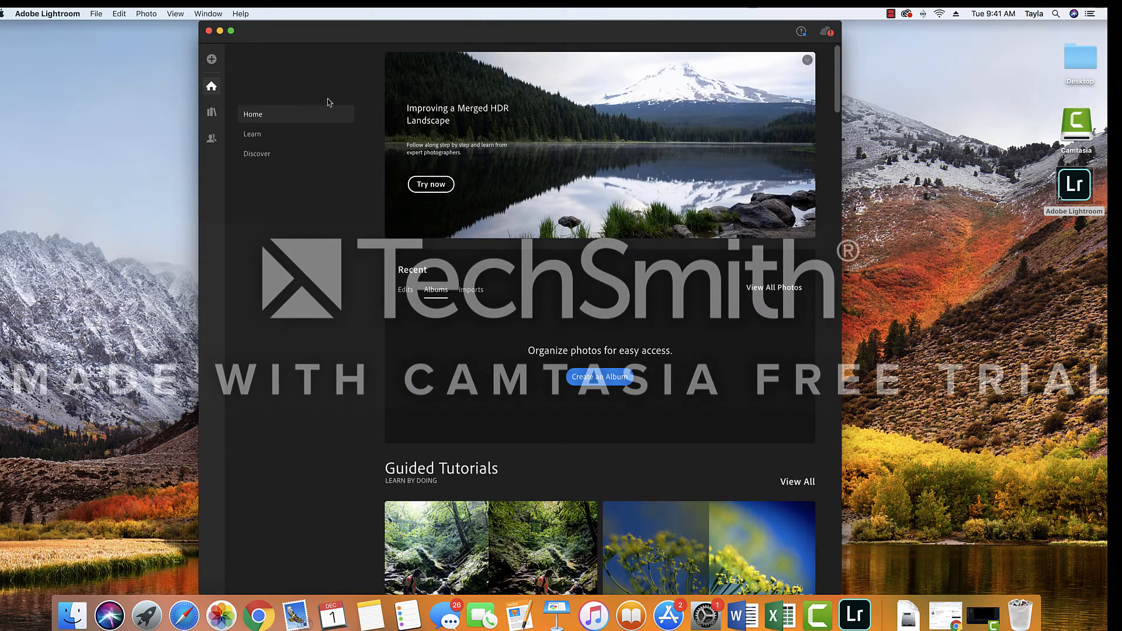
- Open the My Photos library full screen and dismiss the update and cloud storage banners
left_click(212, 111)
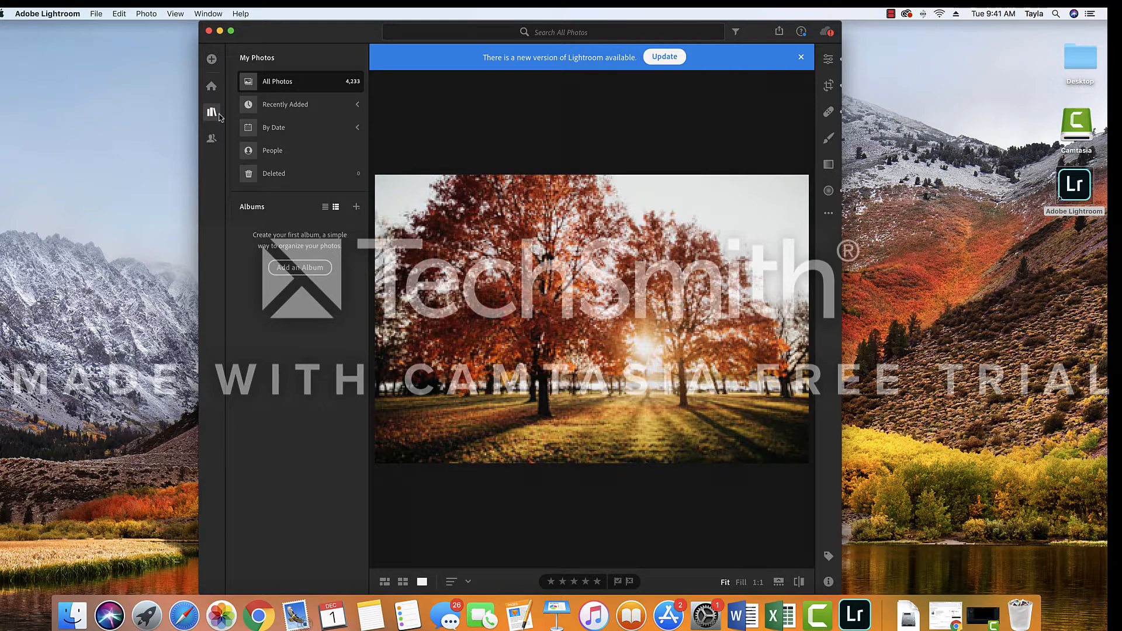
left_click(799, 58)
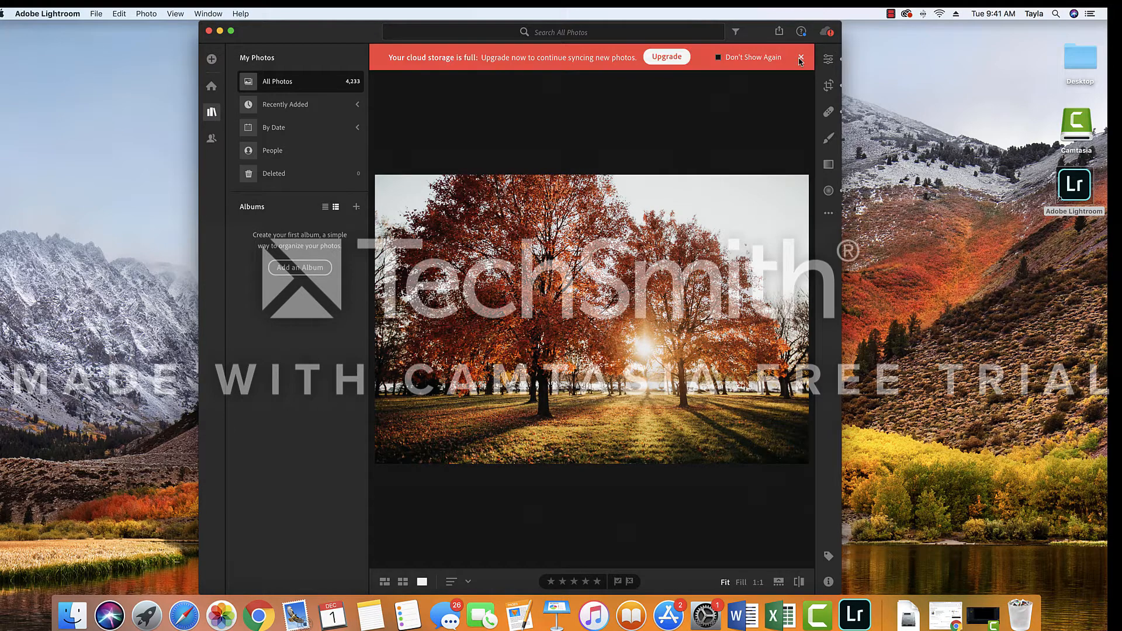
left_click(800, 58)
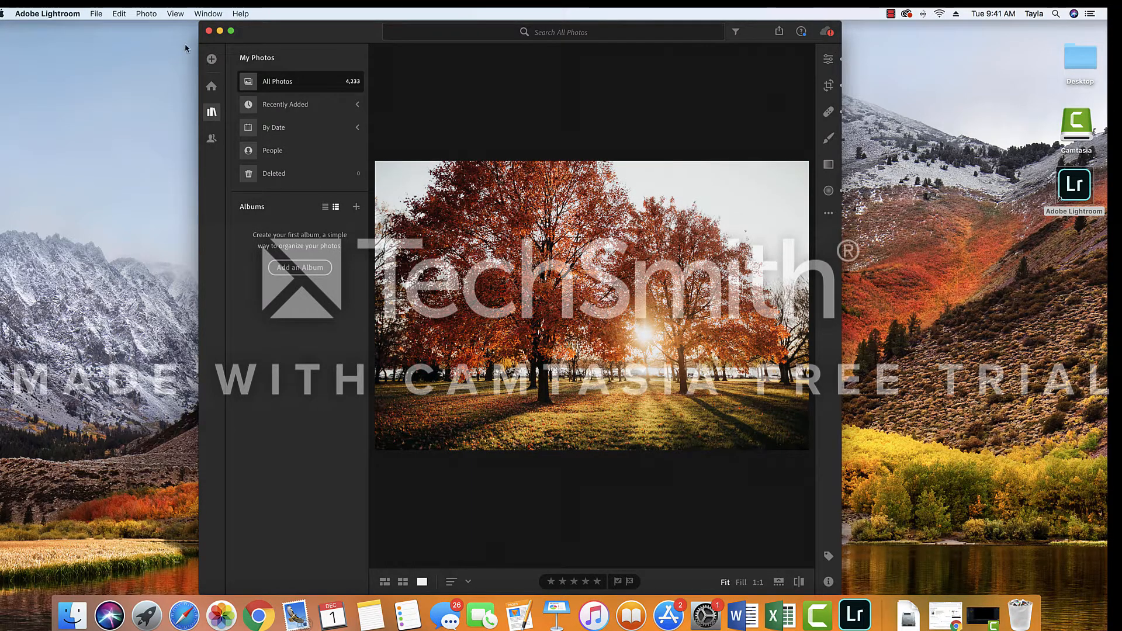
left_click(230, 30)
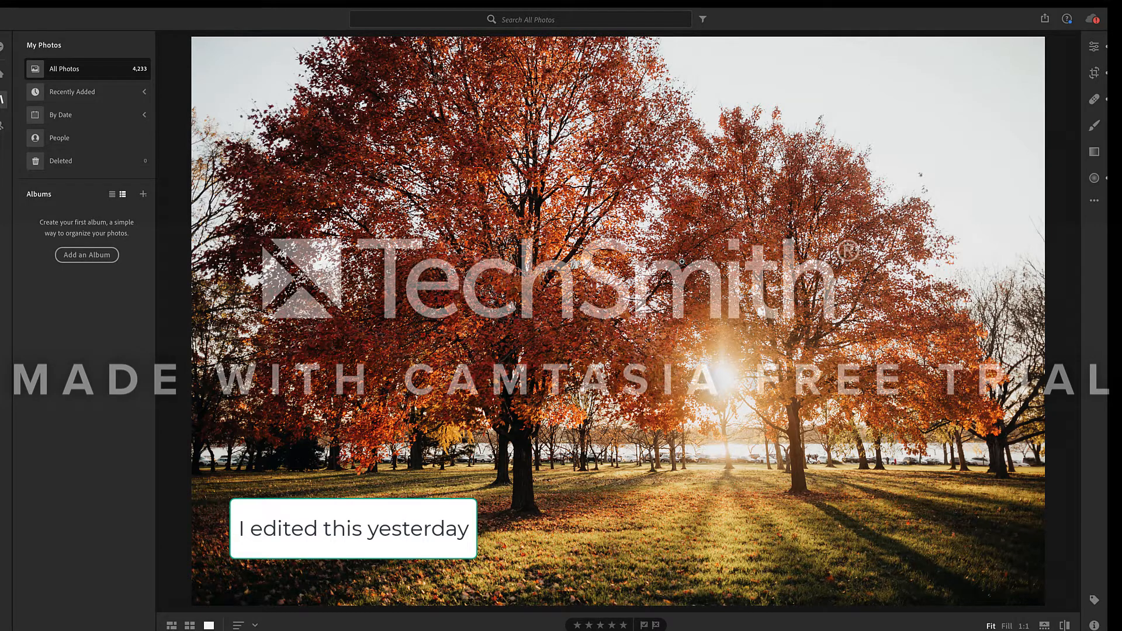
- Reset the autumn tree photo to its original and hide the My Photos panel
left_click(1091, 203)
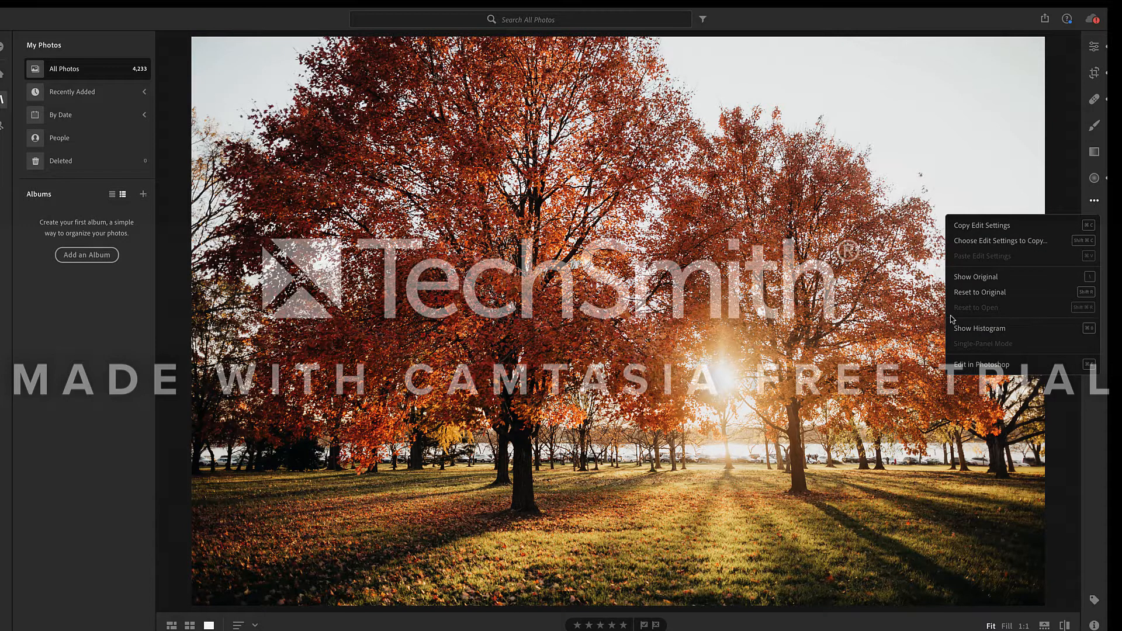
left_click(969, 293)
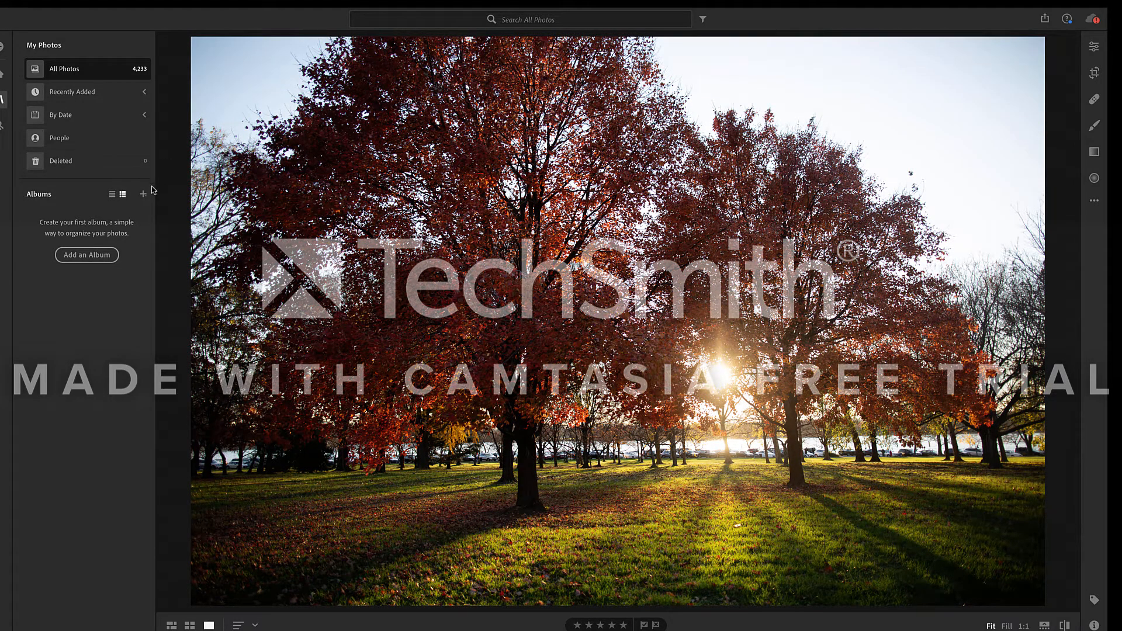
key("p")
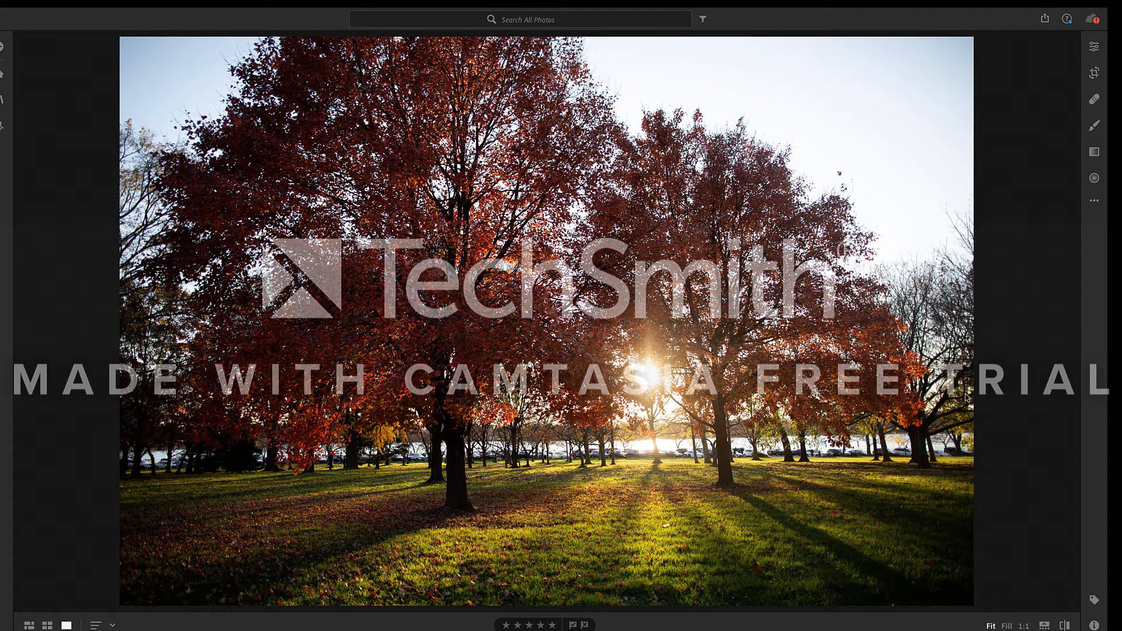
- Preview the filmstrip and the Fill view, returning to the Fit view with the filmstrip hidden
left_click(1043, 625)
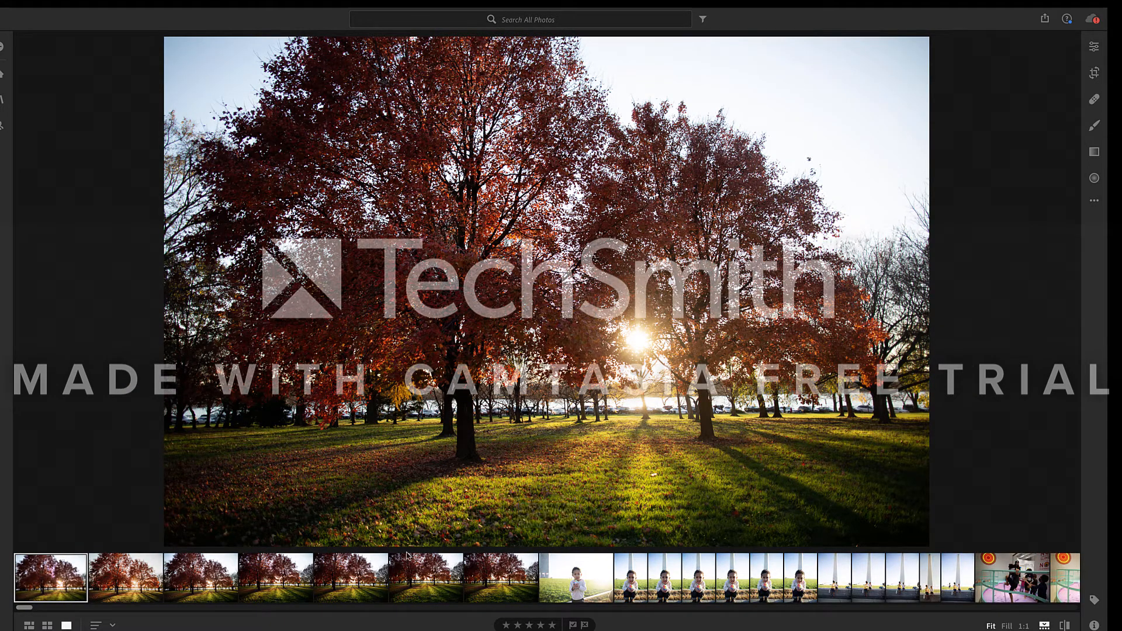
left_click(1043, 625)
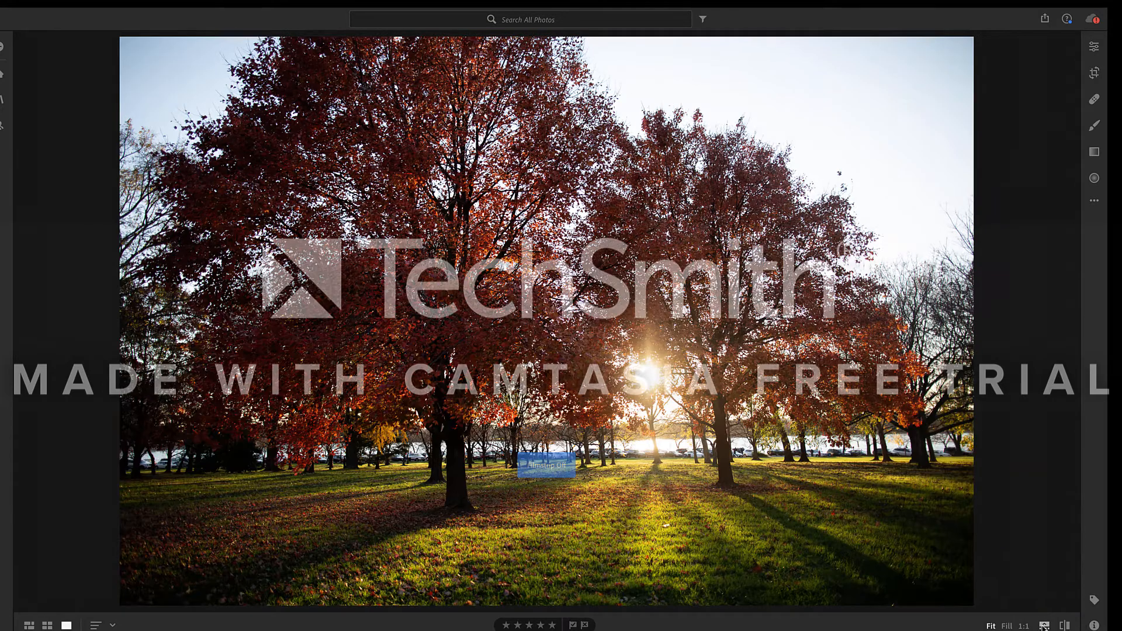
left_click(1007, 626)
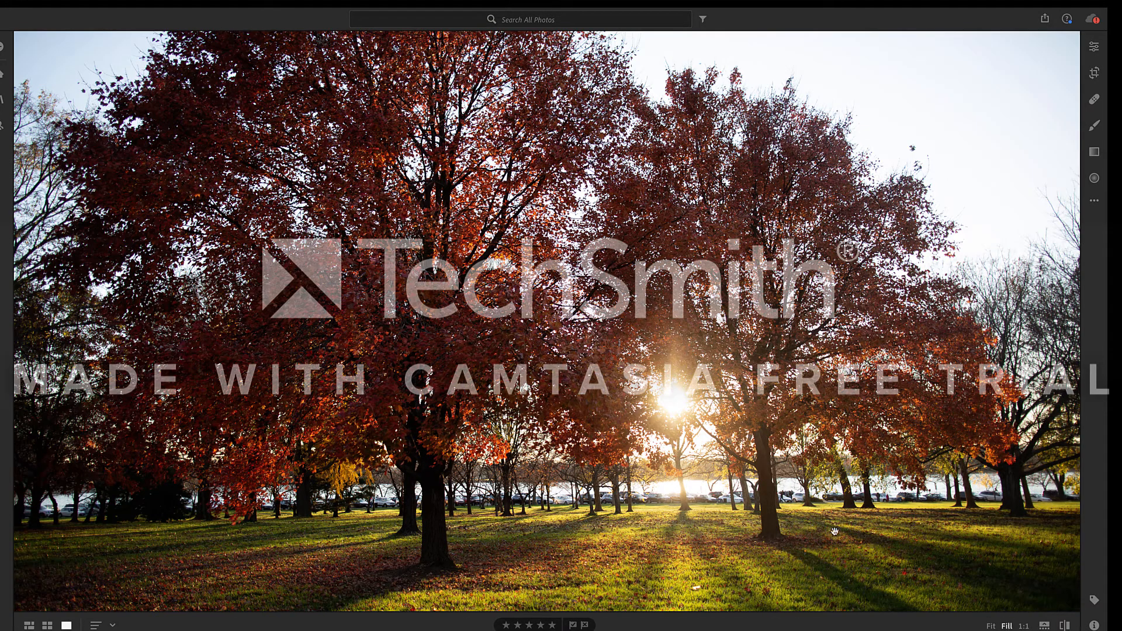
left_click(991, 626)
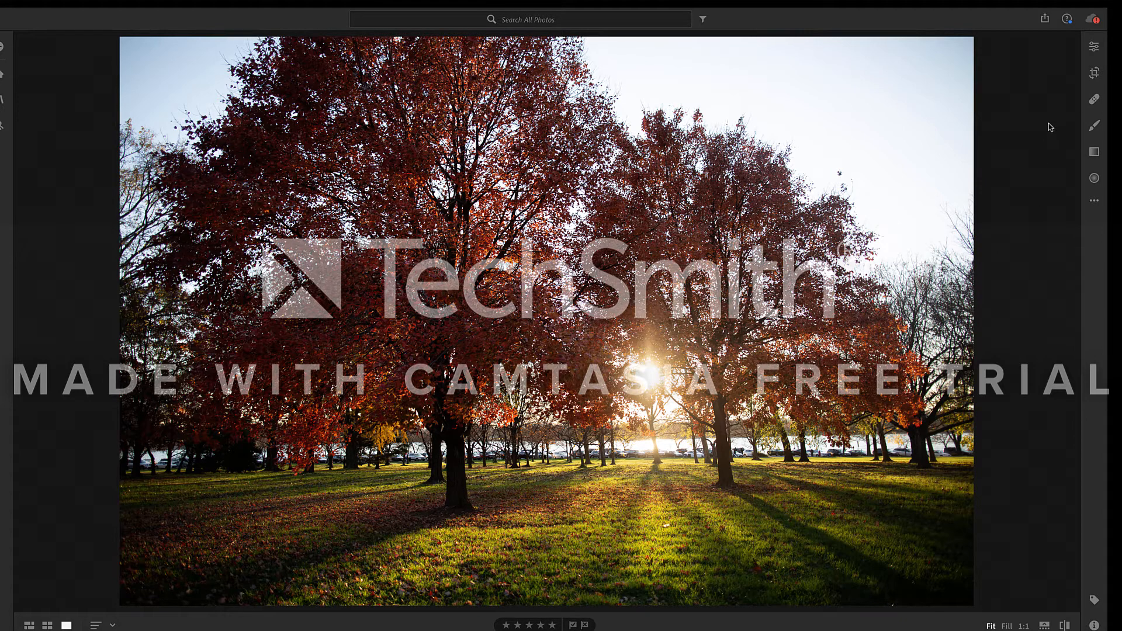
- Examine the options of the Edit, Crop, Healing Brush, Brush, Linear Gradient and Radial Gradient tools
left_click(1093, 47)
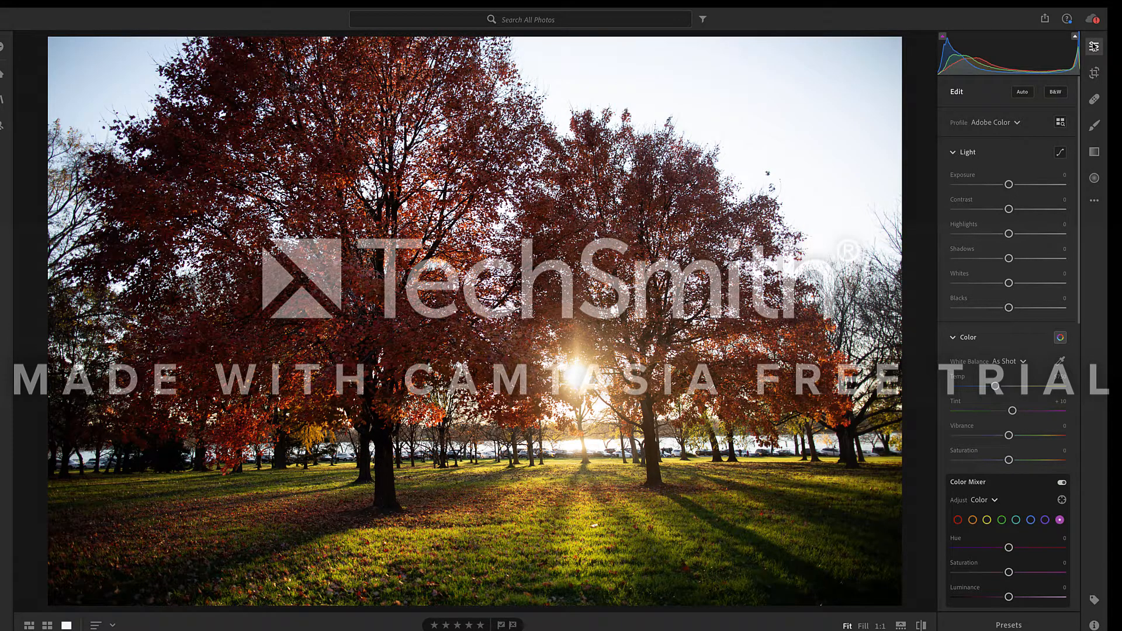
scroll(1050, 201, "down", 10)
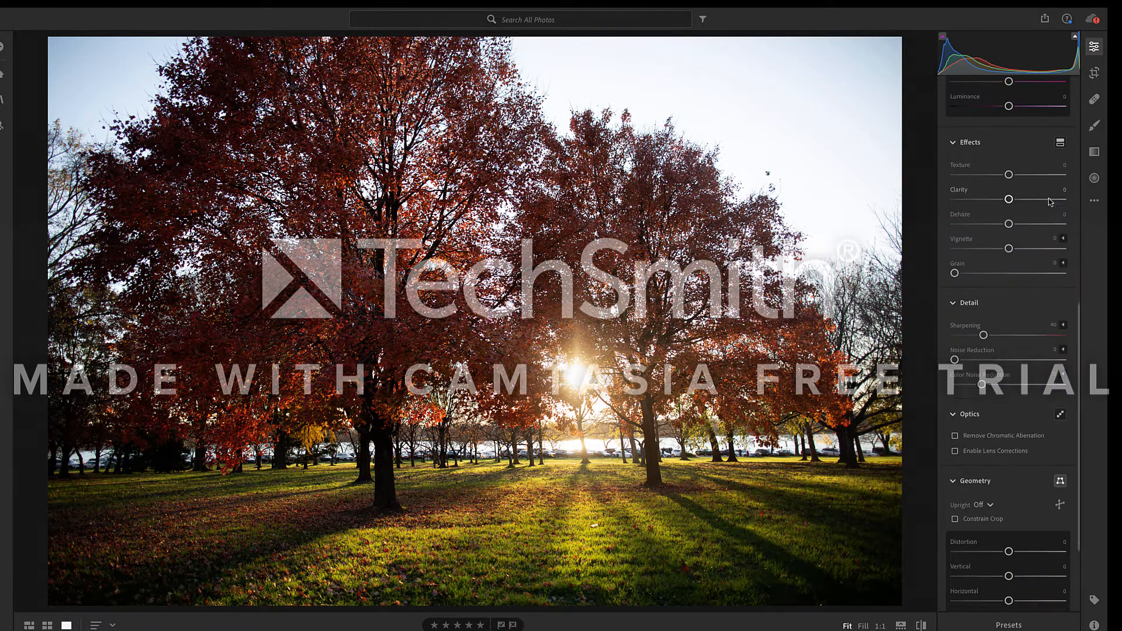
scroll(1050, 202, "up", 10)
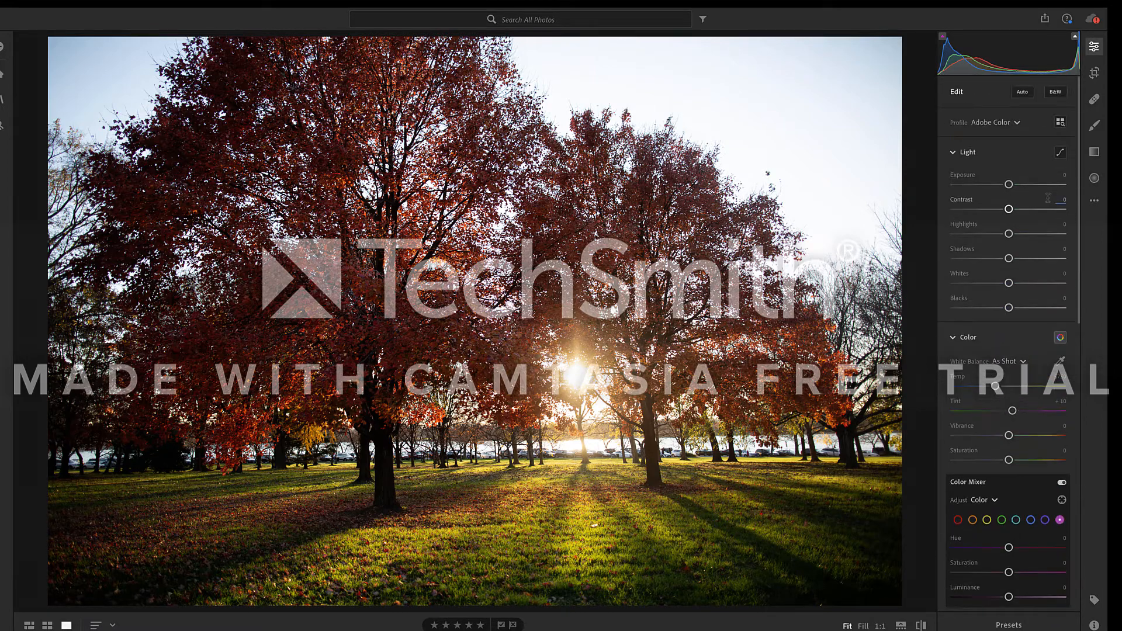
left_click(1094, 72)
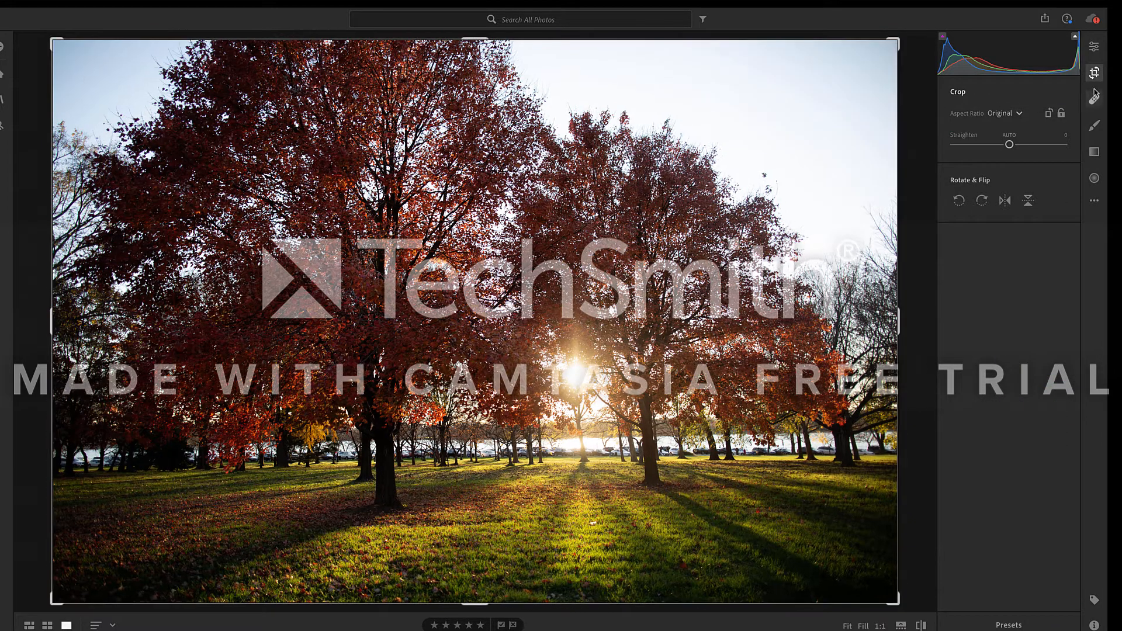
left_click(1094, 100)
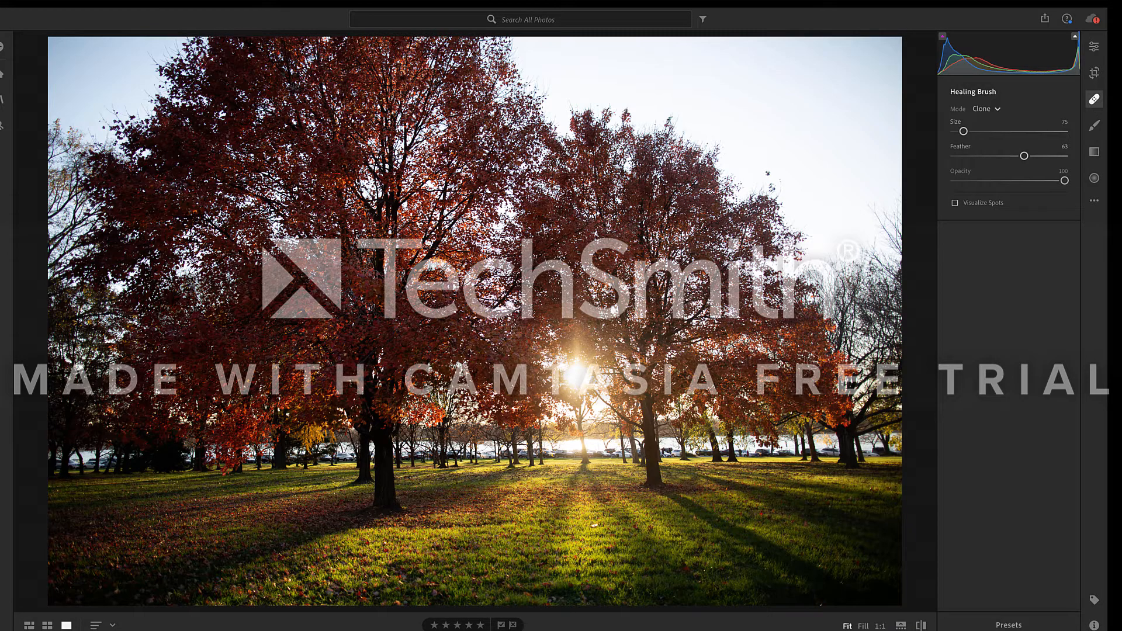
left_click(1094, 126)
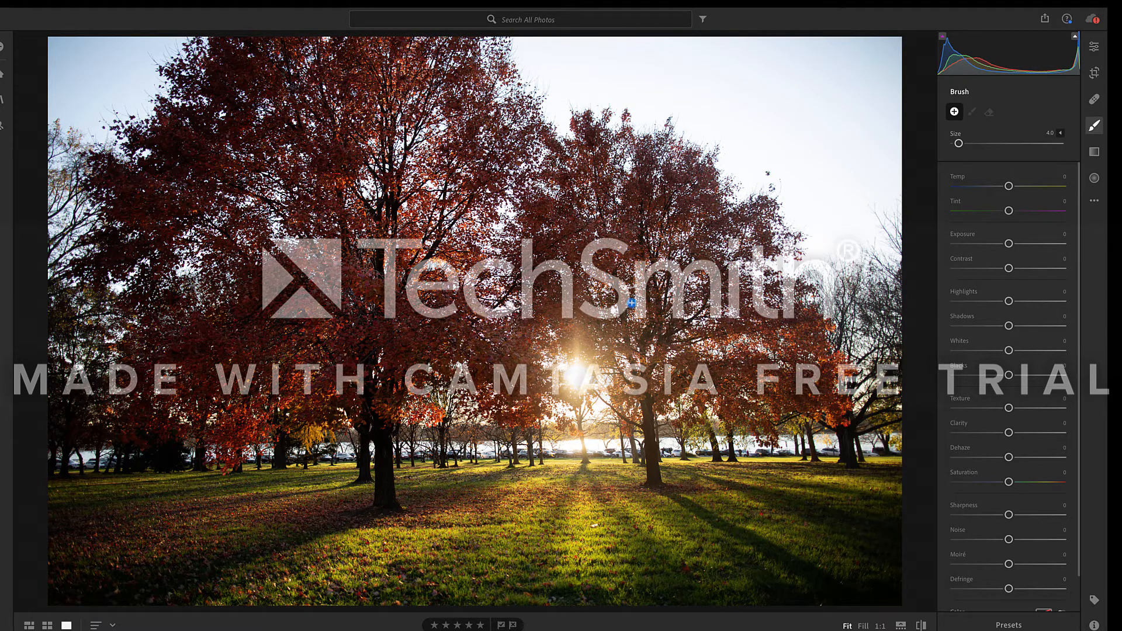
left_click(1094, 153)
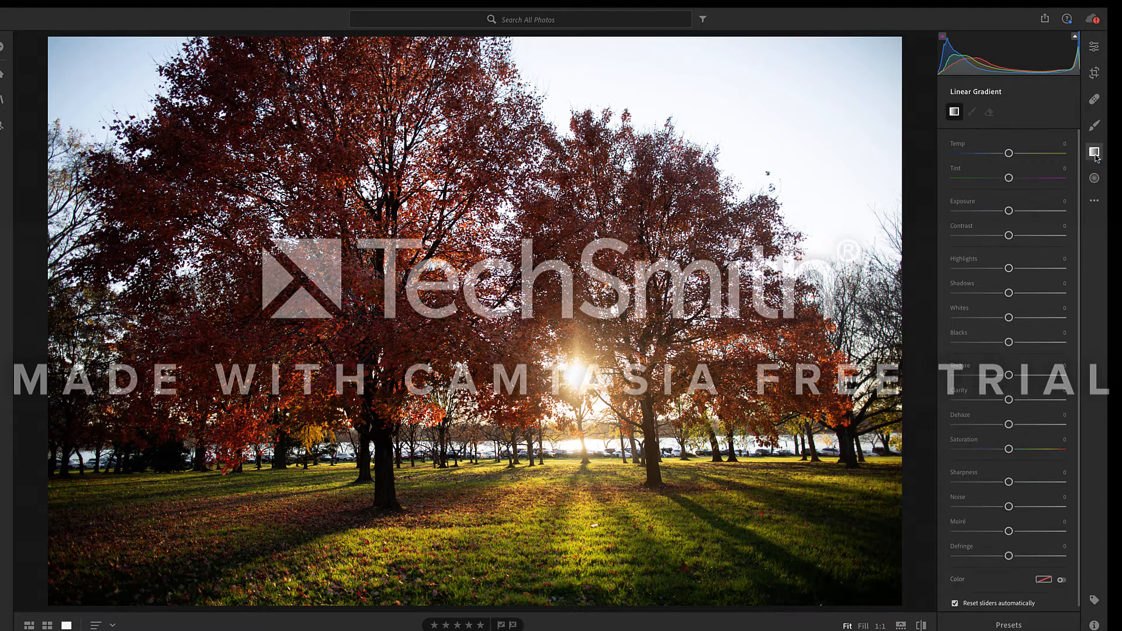
left_click(1092, 179)
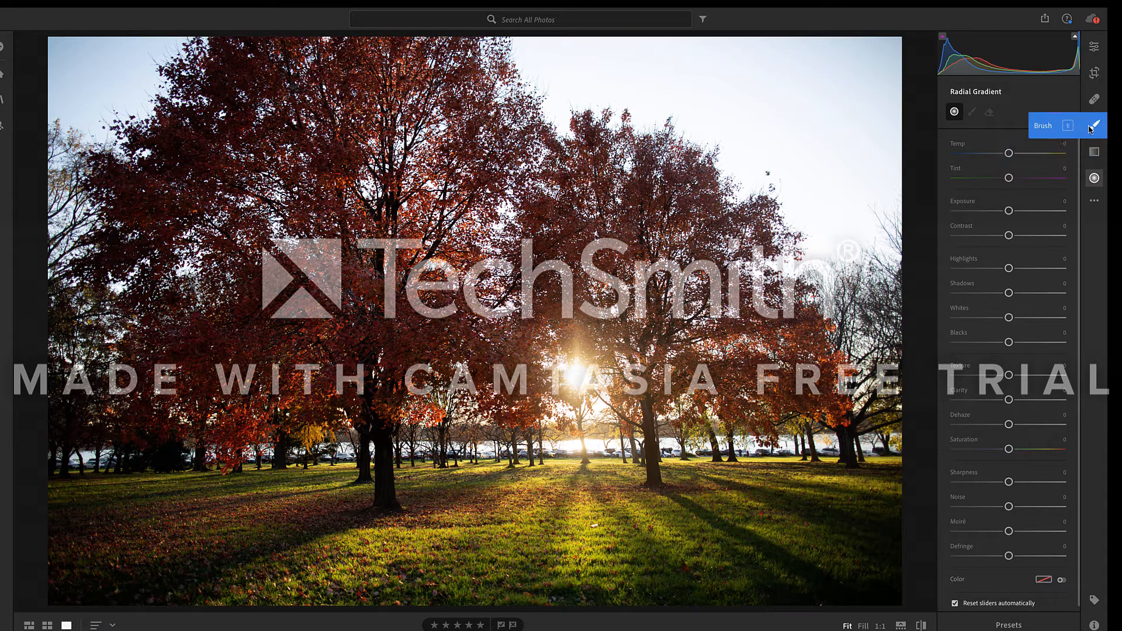
- Set the photo's Exposure to +0.20 and Contrast to +15 in the Edit adjustments
left_click(1099, 52)
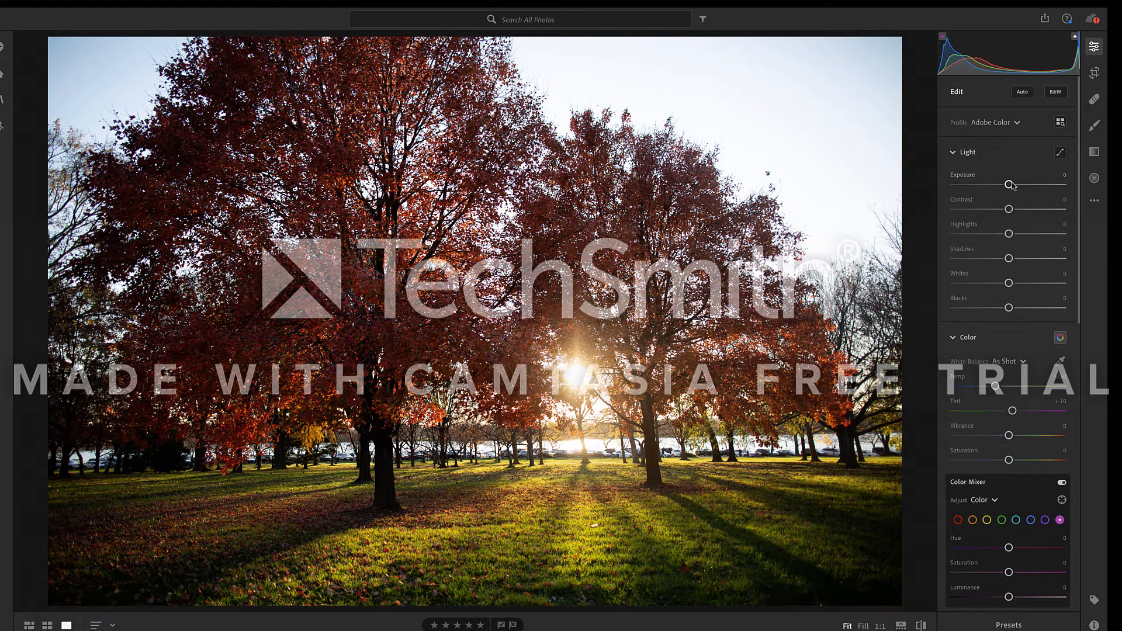
left_click_drag(1012, 184, 1014, 187)
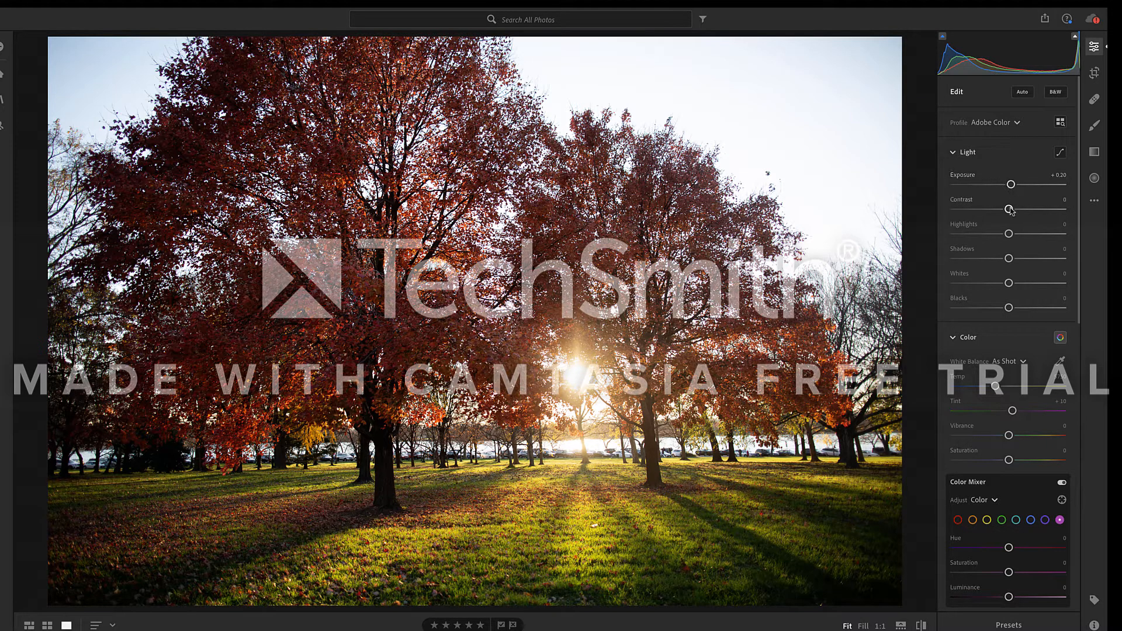
mouse_move(1010, 210)
left_mouse_down()
mouse_move(1060, 213)
mouse_move(939, 218)
mouse_move(1046, 212)
mouse_move(1019, 219)
left_mouse_up()
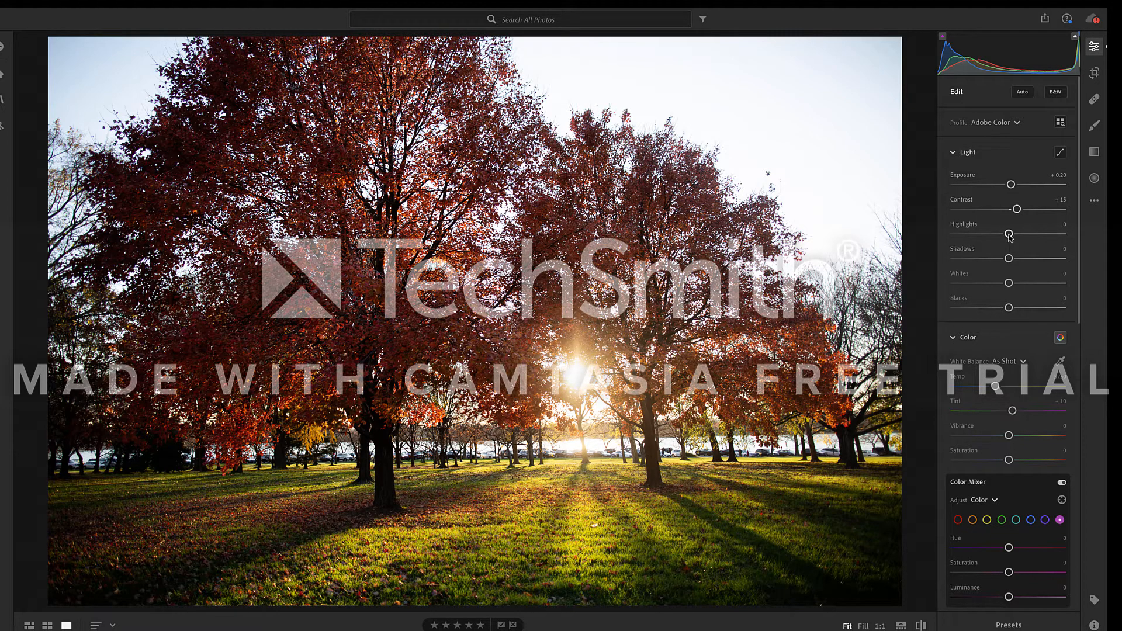
- Lower the Highlights to -9 and raise the Shadows to +44
mouse_move(1009, 234)
left_mouse_down()
mouse_move(1072, 240)
mouse_move(961, 248)
mouse_move(1072, 252)
mouse_move(959, 254)
mouse_move(1004, 245)
left_mouse_up()
left_click_drag(1007, 262, 1090, 273)
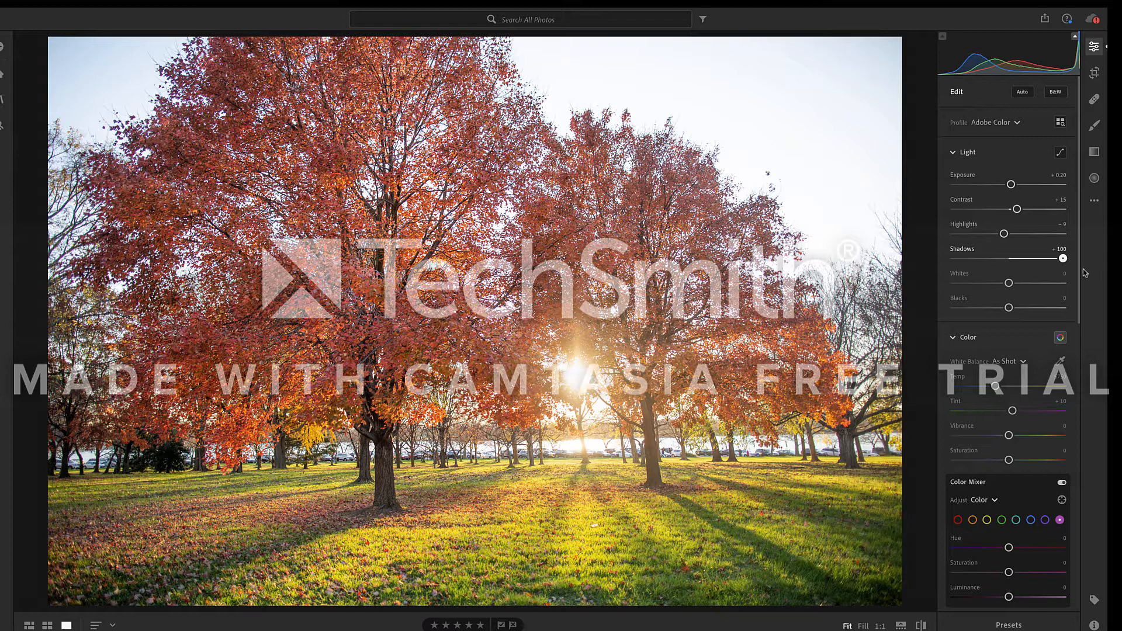
left_click_drag(1082, 268, 1017, 269)
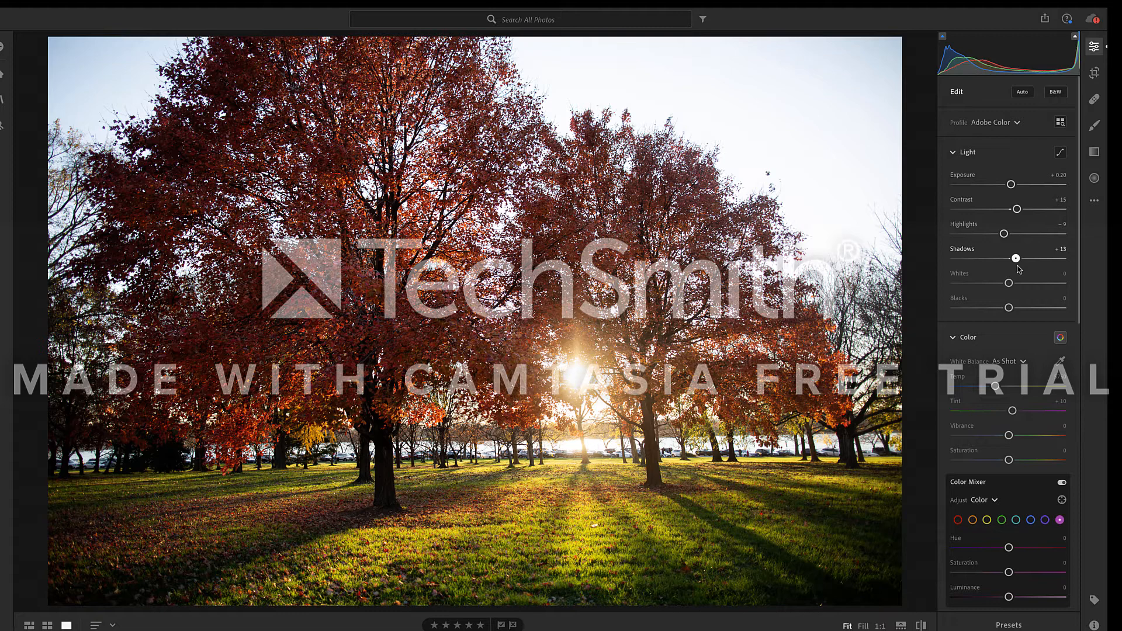
left_click_drag(1019, 269, 1021, 268)
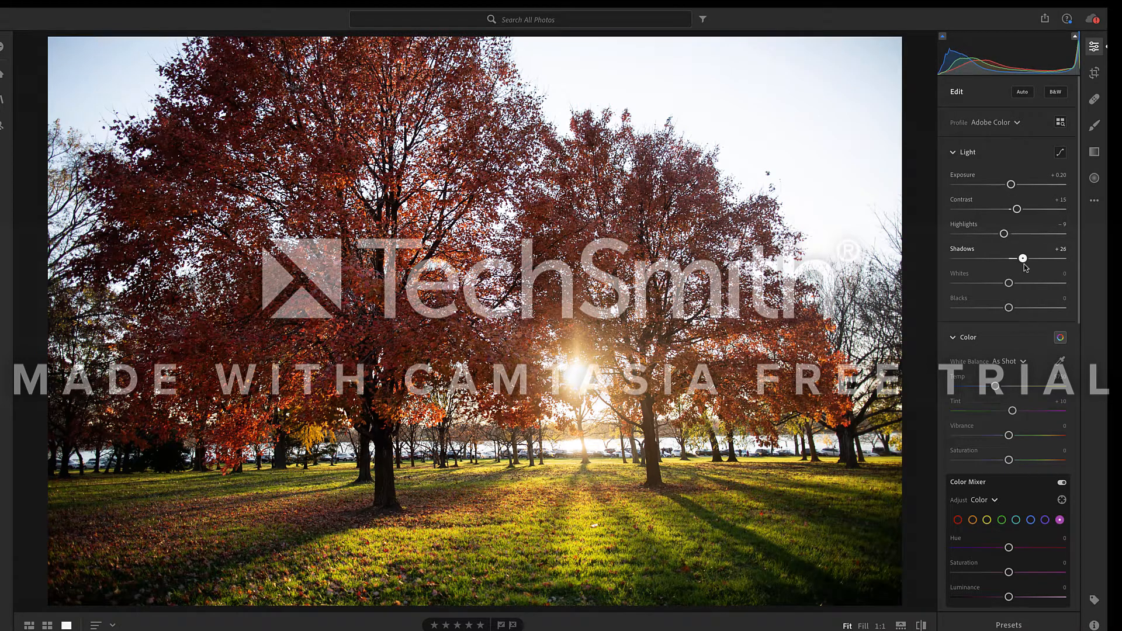
left_click_drag(1026, 268, 1038, 265)
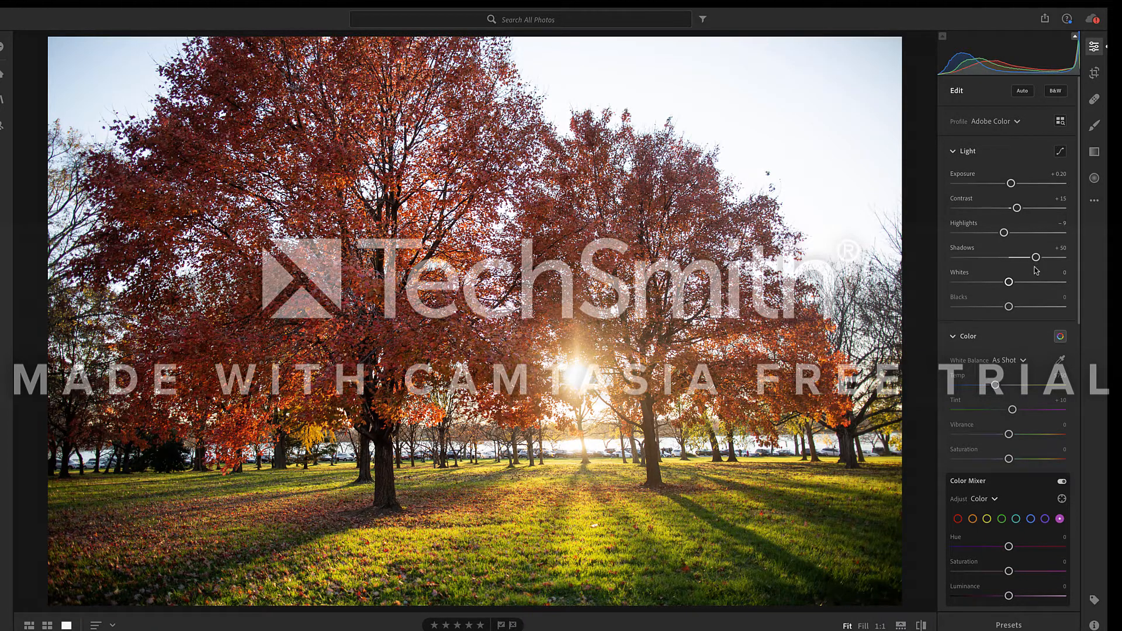
left_click_drag(1036, 262, 1033, 262)
- Set the Whites to -4 and the Blacks to +27
mouse_move(1008, 282)
left_mouse_down()
mouse_move(1050, 285)
mouse_move(975, 284)
mouse_move(1062, 285)
mouse_move(1007, 285)
left_mouse_up()
mouse_move(1008, 308)
left_mouse_down()
mouse_move(1021, 307)
mouse_move(943, 308)
mouse_move(1081, 308)
mouse_move(1025, 309)
left_mouse_up()
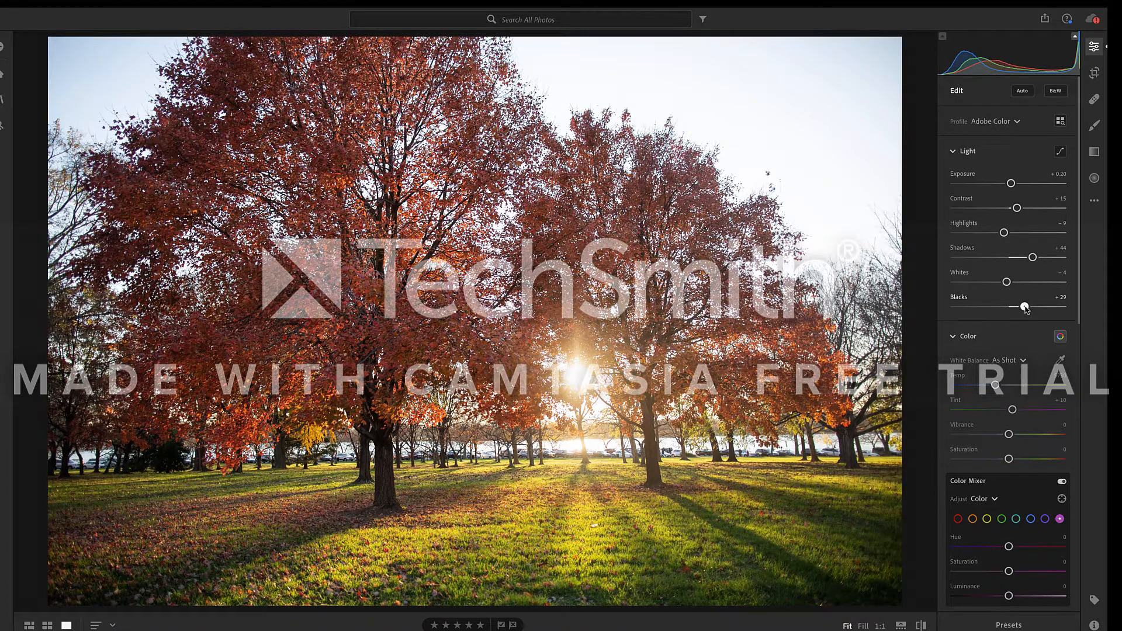
left_click_drag(1025, 310, 1024, 309)
- Adjust the photo's color with Temp at 7250, Vibrance at -5 and Saturation at -6
mouse_move(995, 384)
left_mouse_down()
mouse_move(954, 385)
mouse_move(1053, 389)
mouse_move(1010, 388)
left_mouse_up()
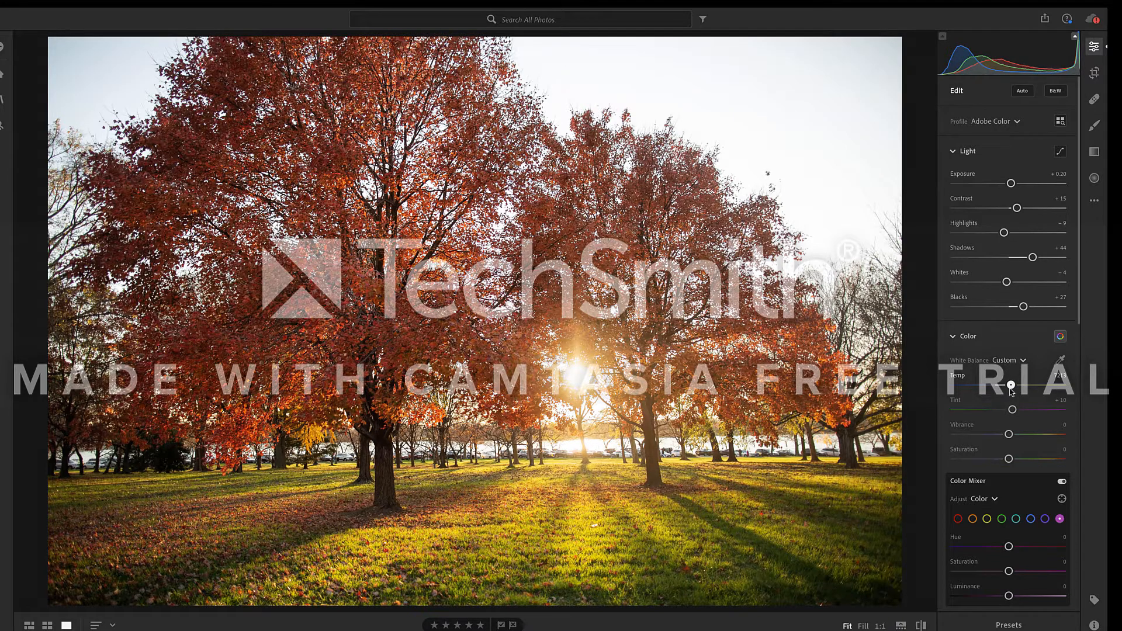
left_click_drag(1011, 389, 1012, 389)
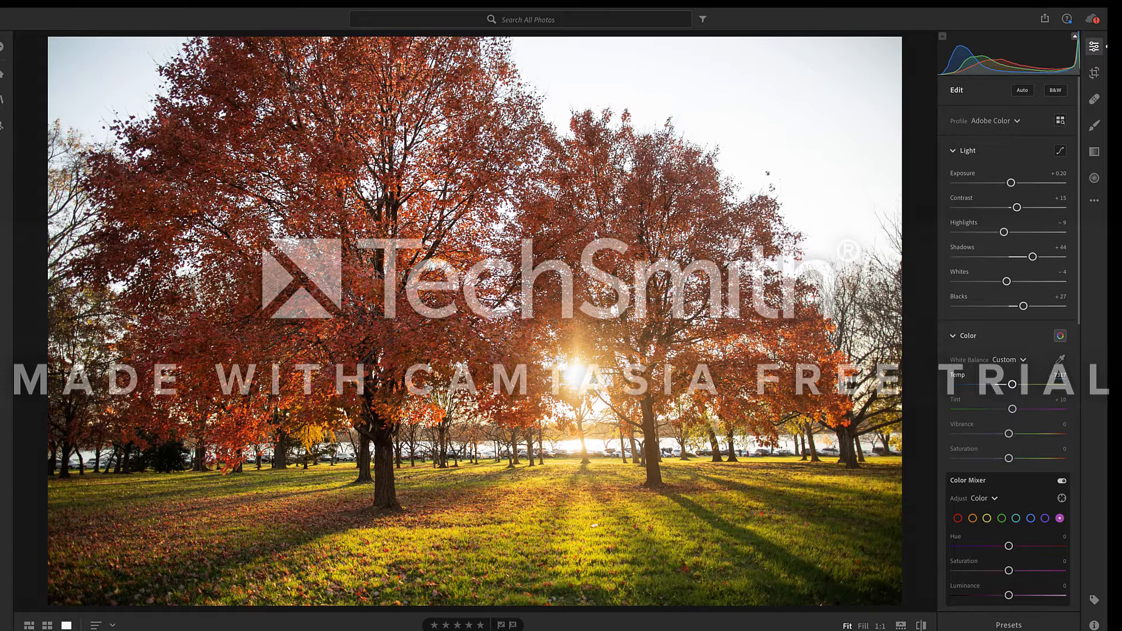
left_click(1058, 375)
type("7250")
key("Return")
mouse_move(1009, 434)
left_mouse_down()
mouse_move(958, 437)
mouse_move(1058, 438)
mouse_move(1006, 437)
left_mouse_up()
left_click_drag(1009, 461, 1007, 464)
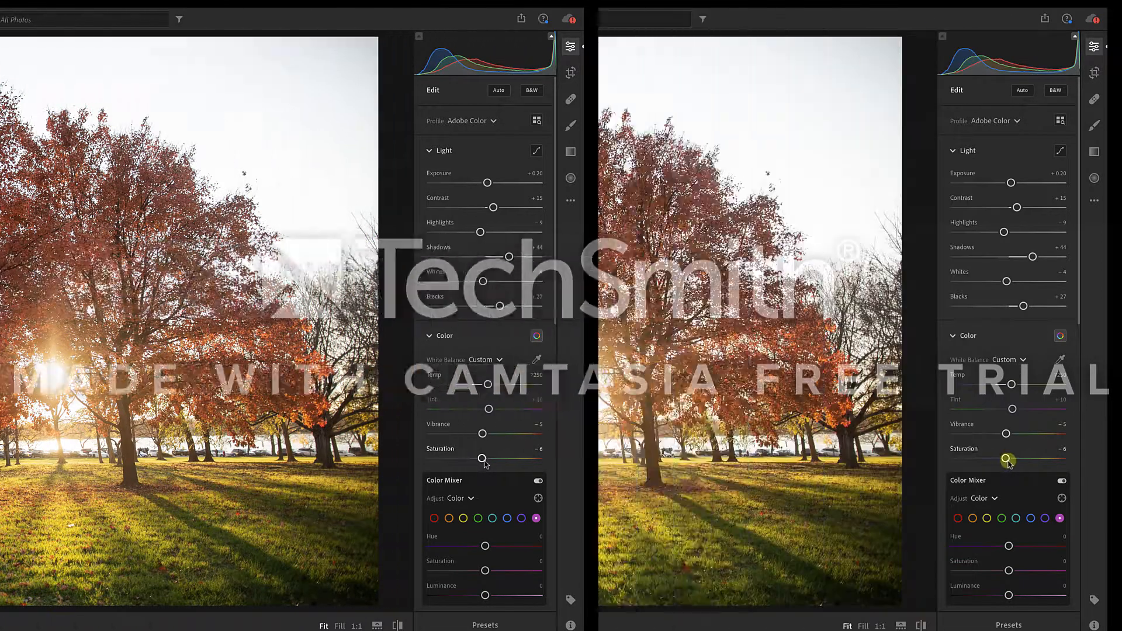
- Set the Hue of the reds to -10 in the Color Mixer
scroll(1017, 474, "down", 3)
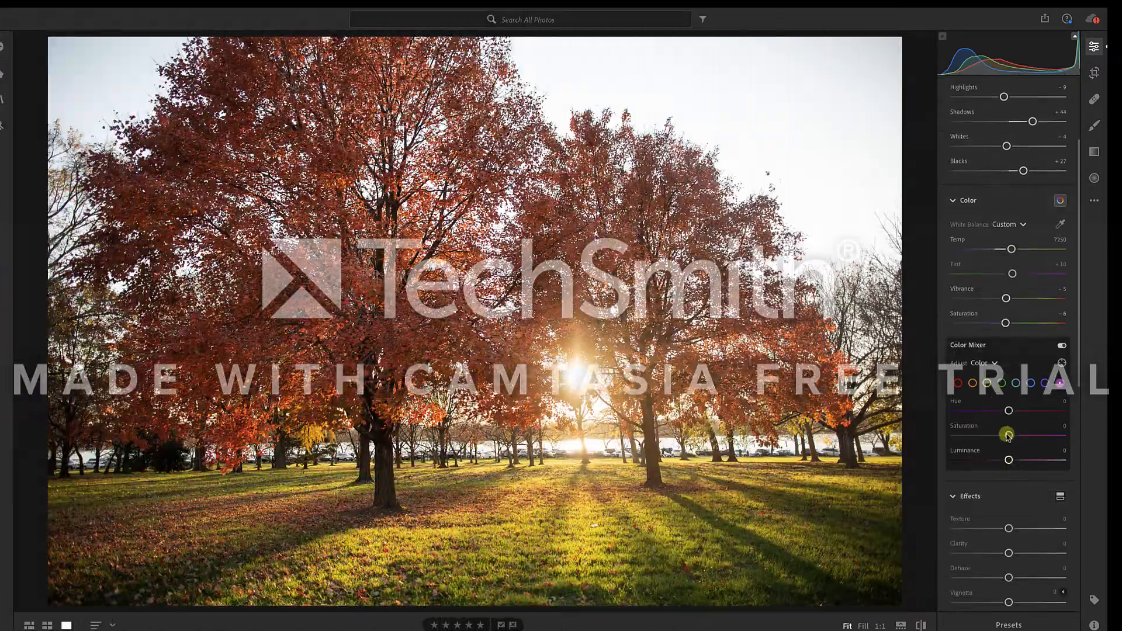
left_click(957, 383)
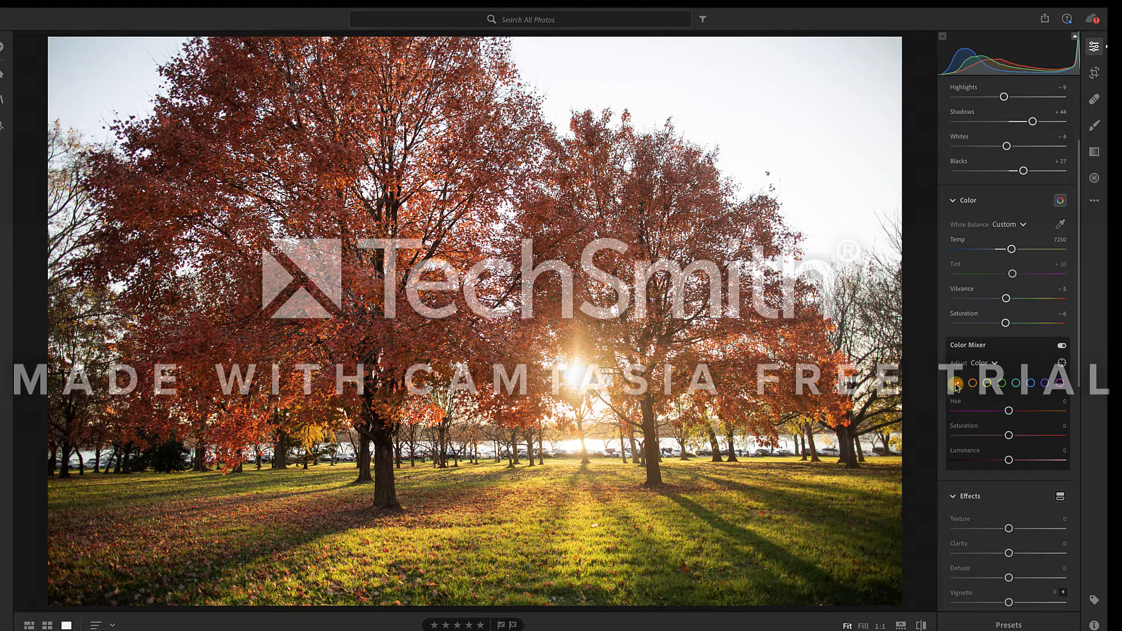
left_click_drag(1009, 411, 1004, 414)
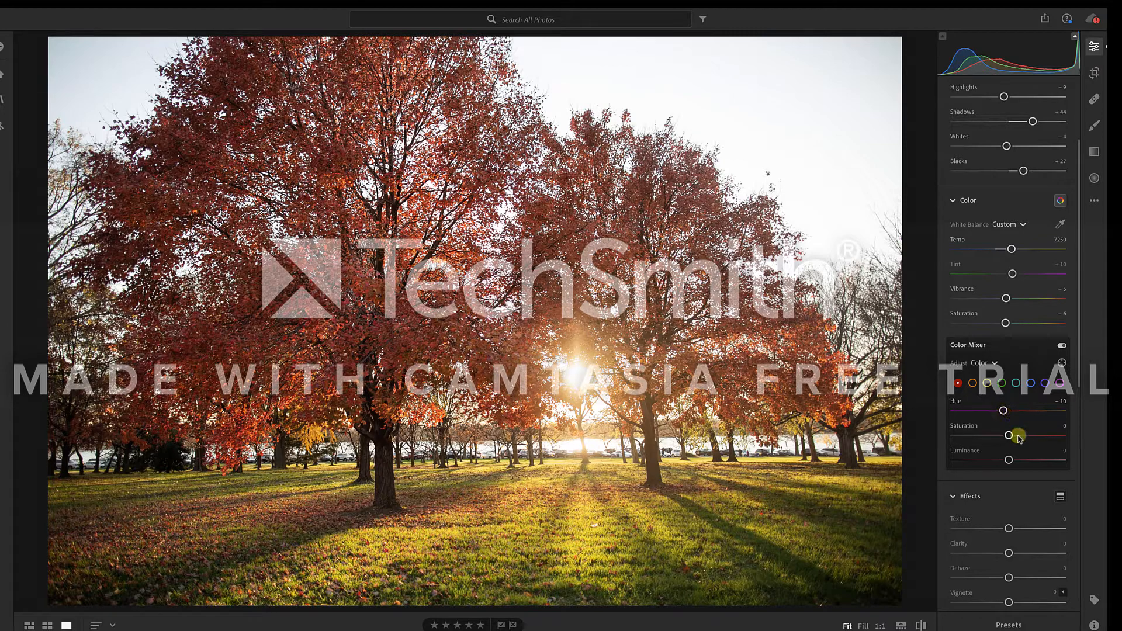
- Set the Saturation of the reds to -10 and their Luminance to -18 in the Color Mixer
left_click(1055, 425)
type("-10")
key("Return")
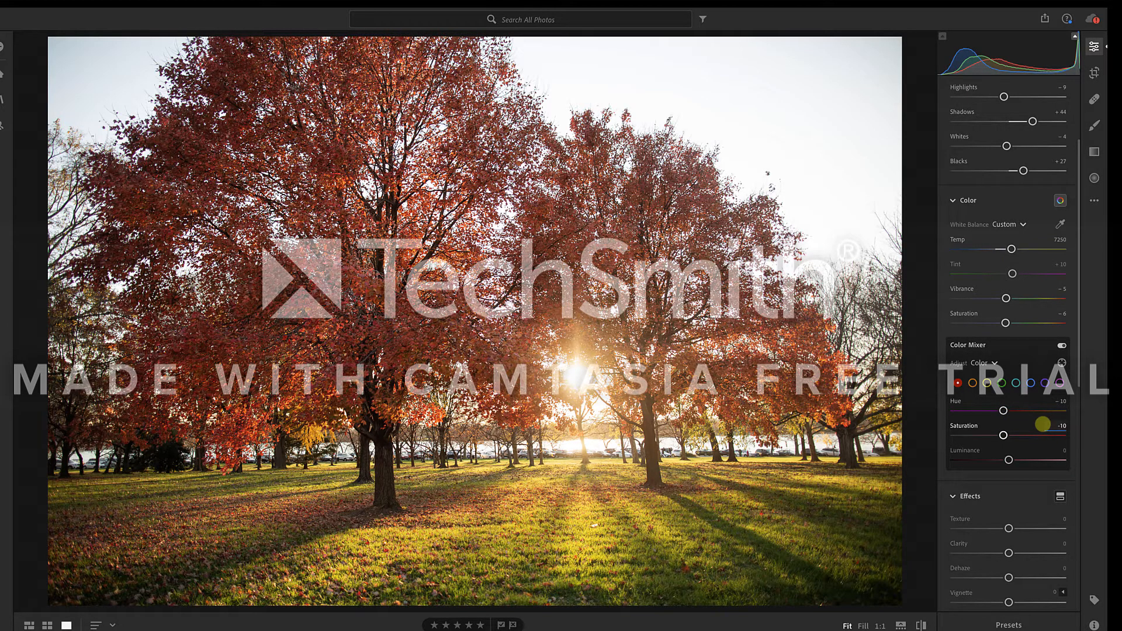
left_click(1057, 451)
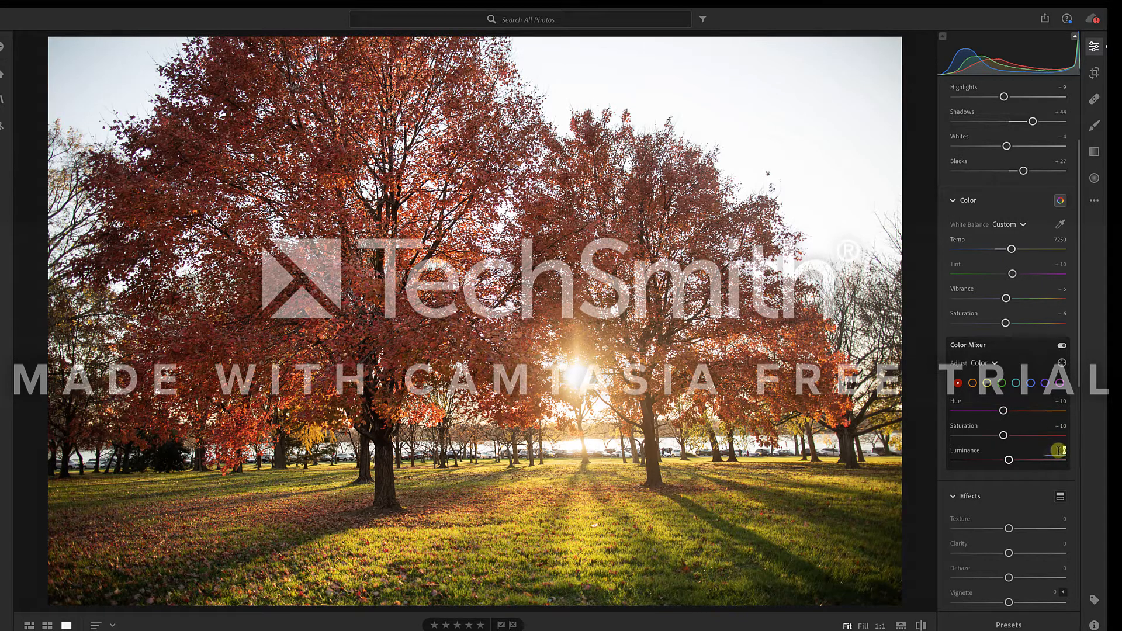
type("-18")
key("Return")
- Adjust the oranges in the Color Mixer with Hue at +6, Saturation at -4 and Luminance at -5
left_click(972, 384)
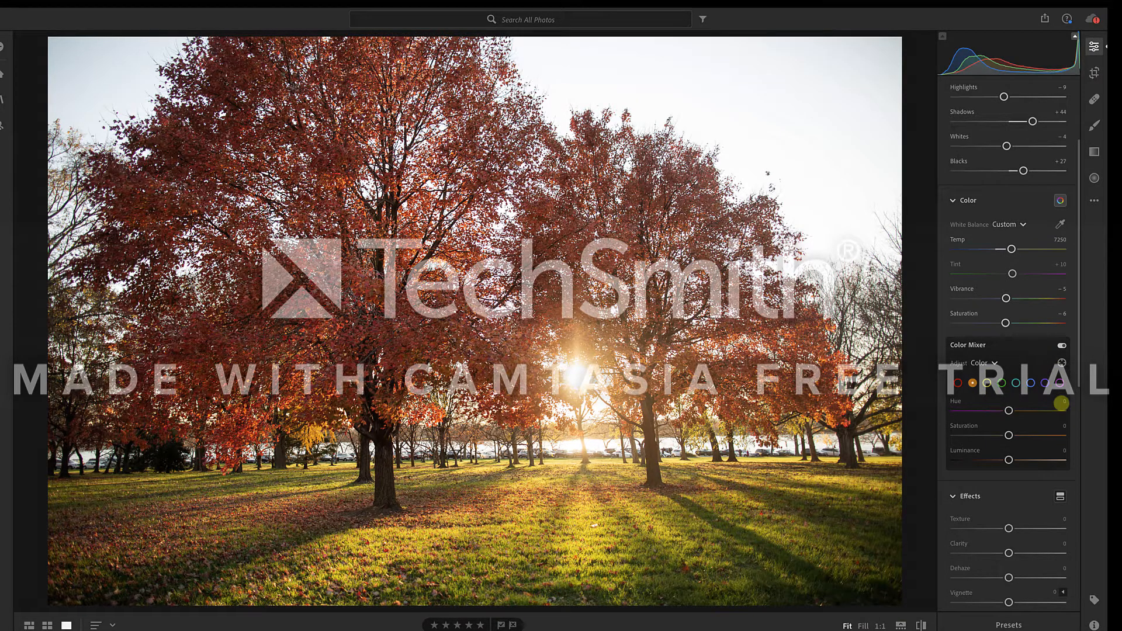
left_click_drag(1060, 402, 1064, 421)
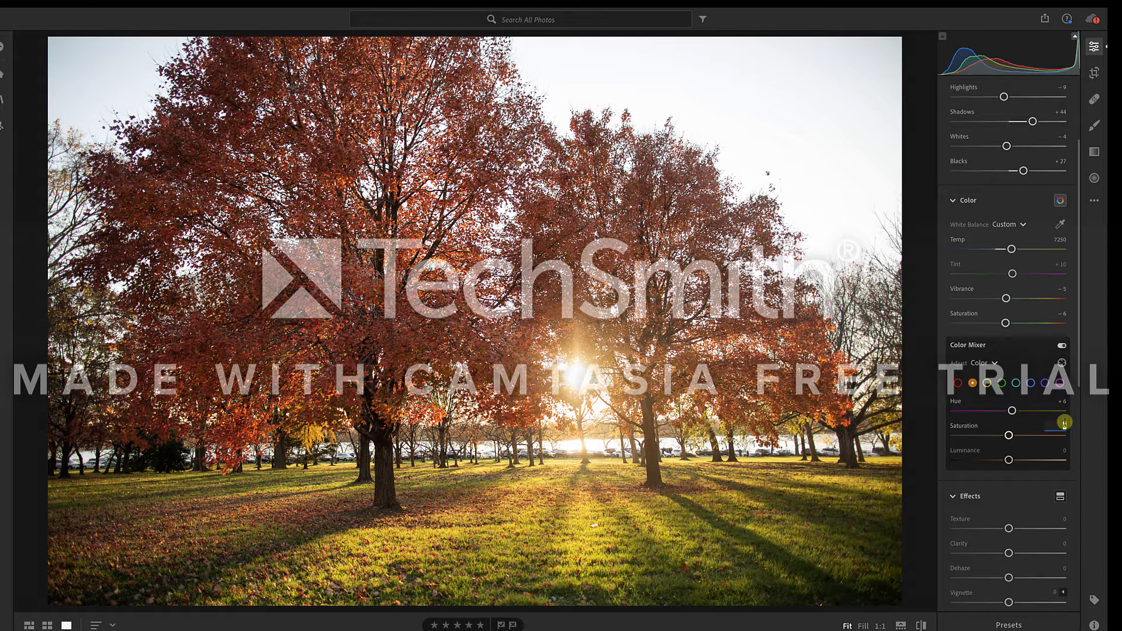
left_click_drag(1064, 422, 1060, 421)
mouse_move(1010, 462)
left_mouse_down()
mouse_move(1059, 461)
mouse_move(986, 466)
mouse_move(1011, 467)
left_mouse_up()
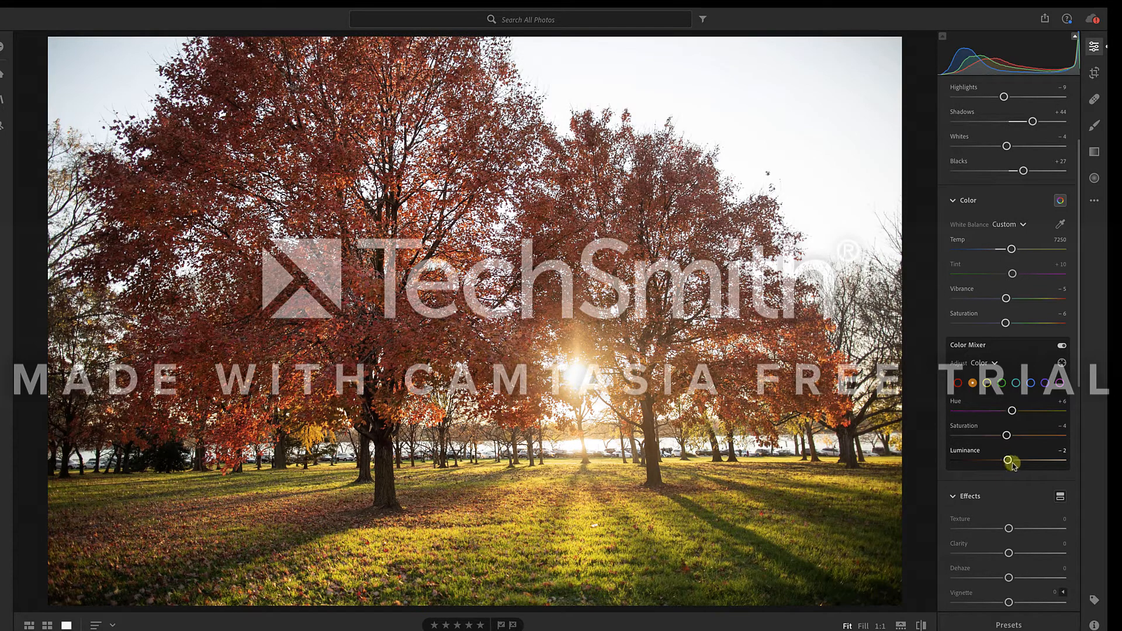
left_click(1061, 451)
type("-5")
key("Return")
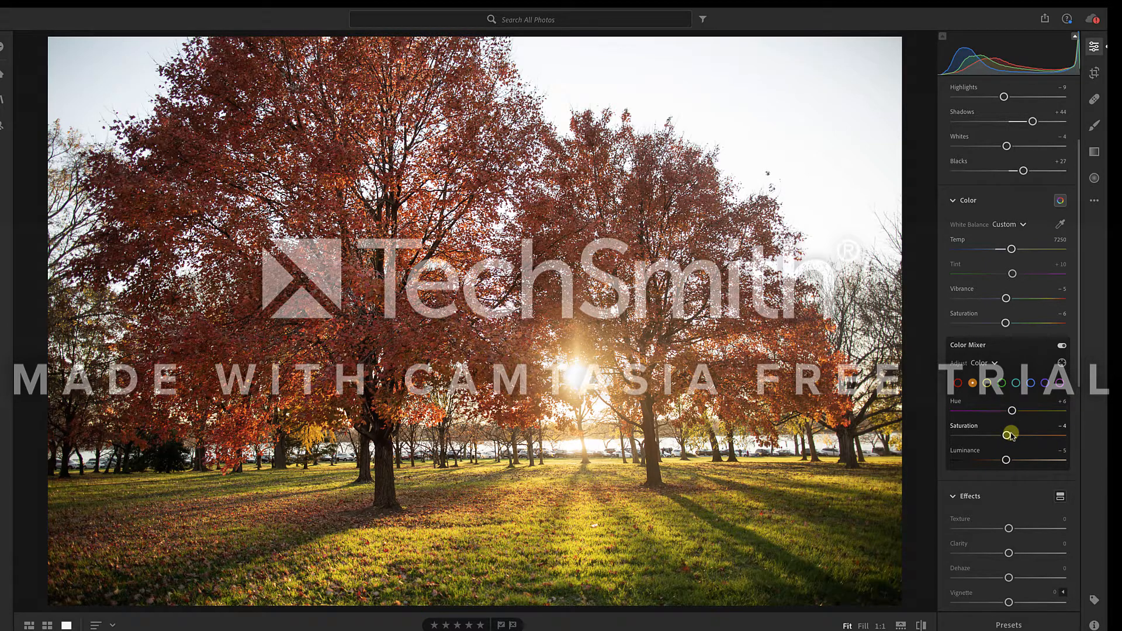
- Set the Hue of the yellows to +3 in the Color Mixer
left_click(987, 383)
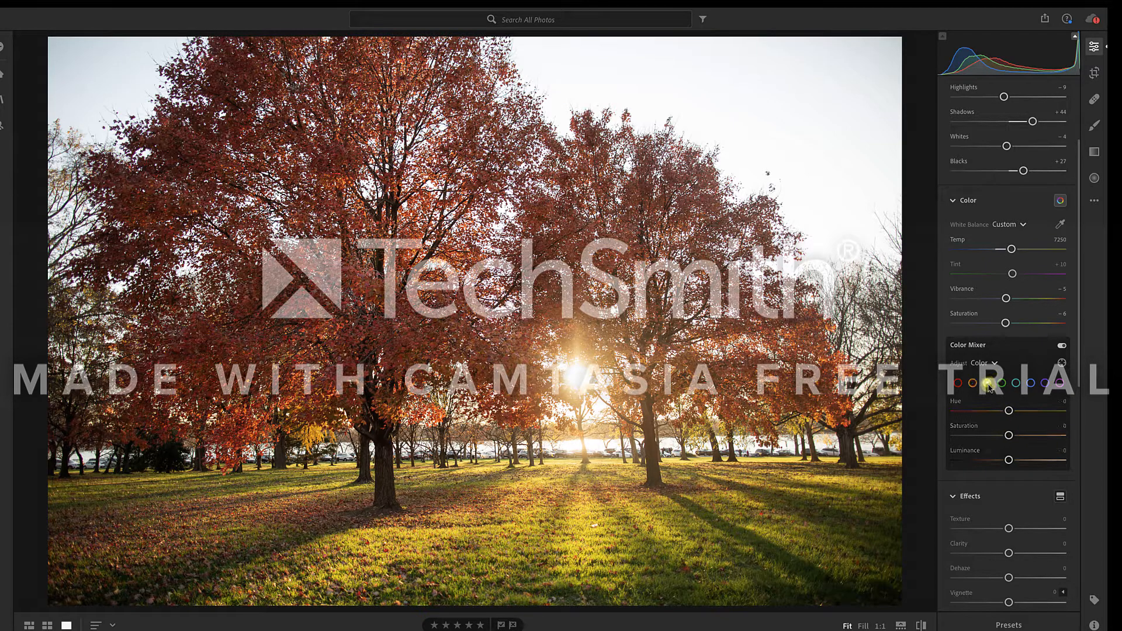
left_click(1062, 401)
type("3")
mouse_move(1010, 410)
left_mouse_down()
mouse_move(1059, 412)
mouse_move(958, 411)
mouse_move(1006, 412)
left_mouse_up()
left_click(1062, 405)
type("3")
key("Return")
- Set the Saturation of the yellows to -31 and their Luminance to -24
left_click(1063, 427)
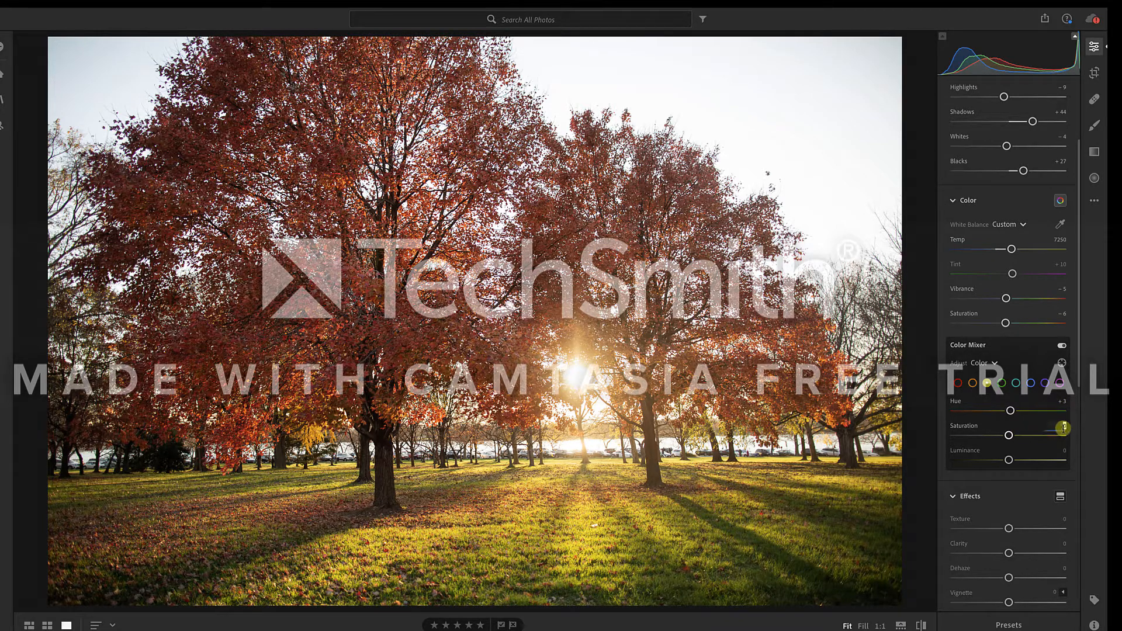
type("-31")
key("Return")
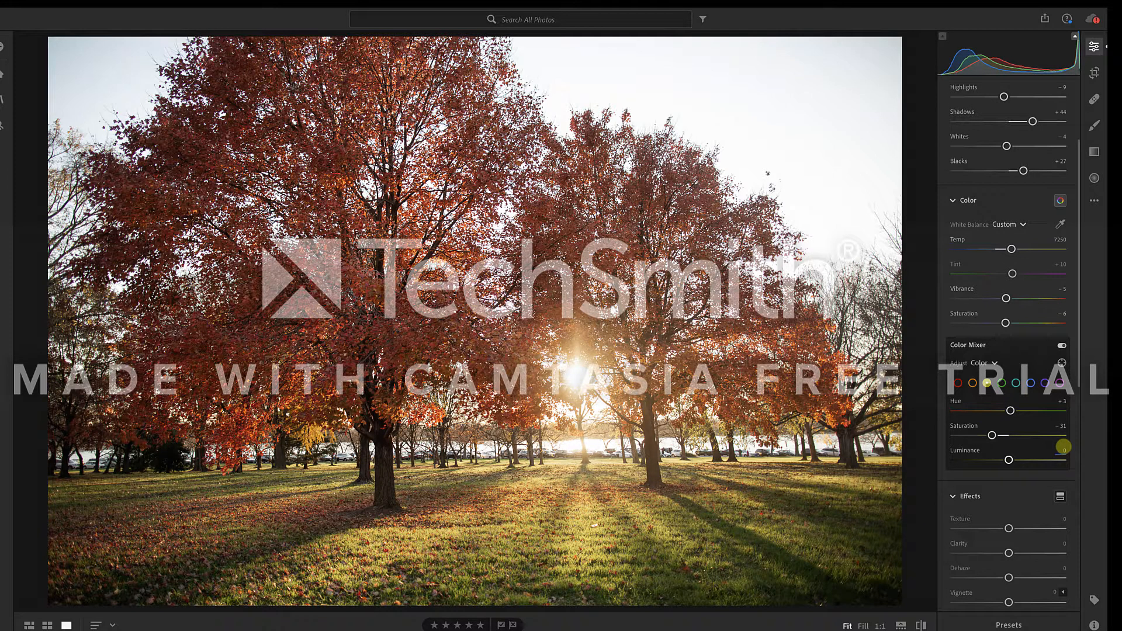
type("-24")
key("Return")
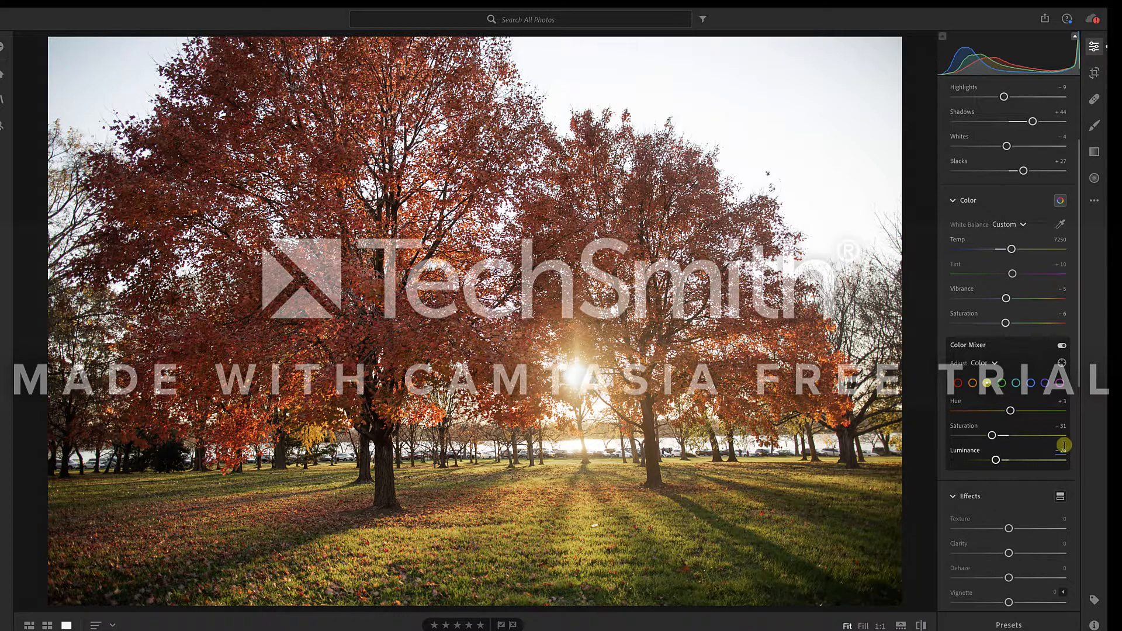
- Set the Hue of the greens to -18 and lower their Saturation to -8 in the Color Mixer
left_click(999, 385)
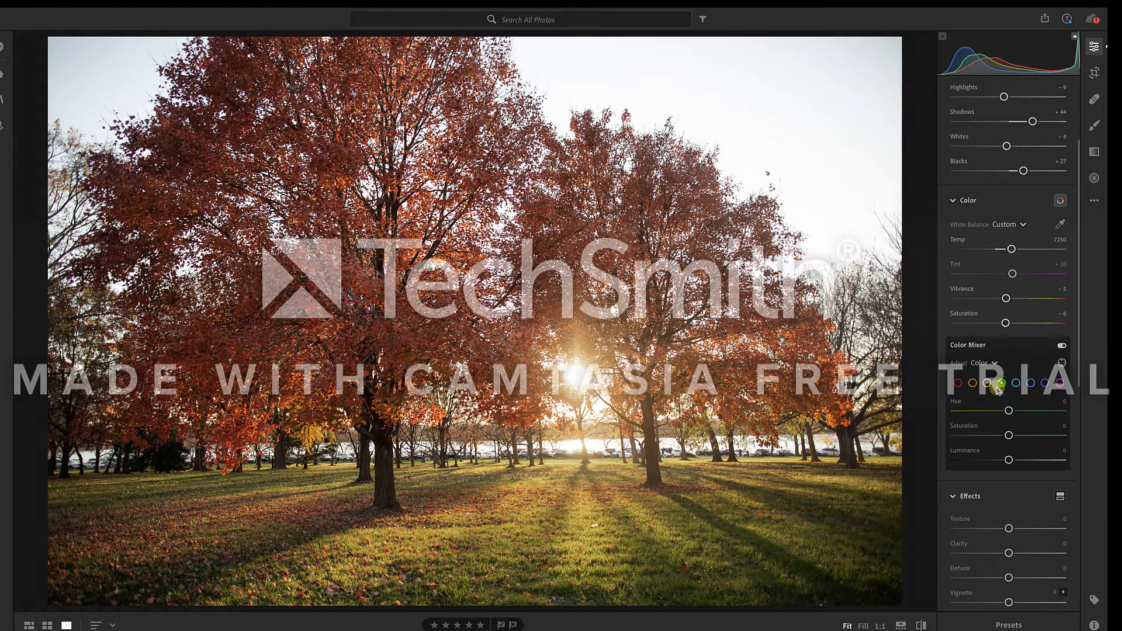
left_click(1058, 403)
type("-18")
key("Return")
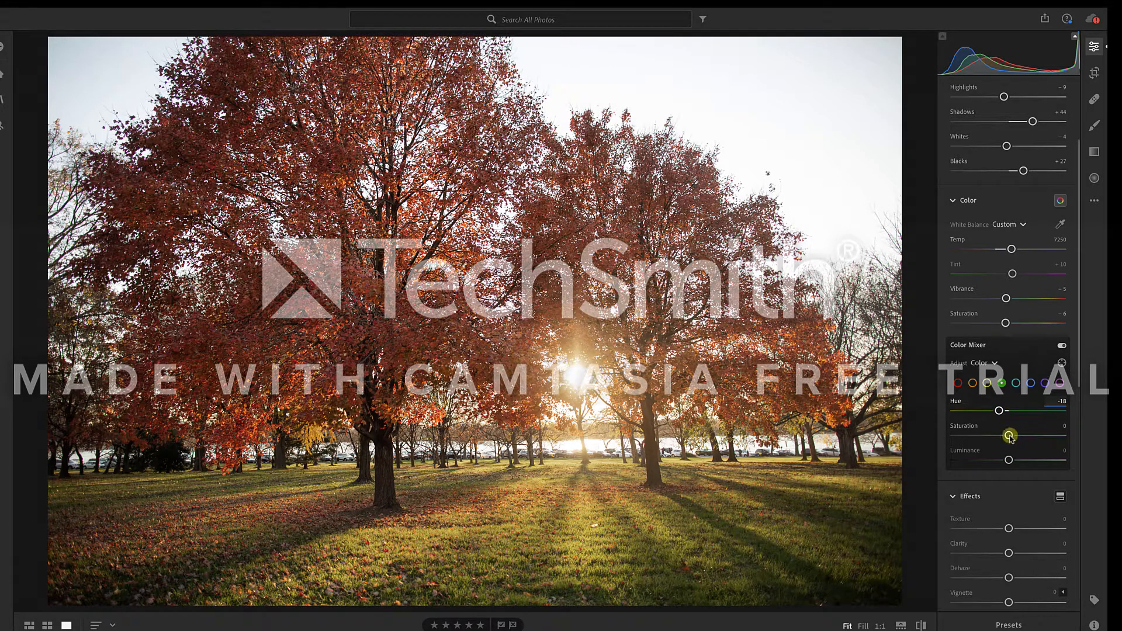
mouse_move(1009, 436)
left_mouse_down()
mouse_move(1064, 439)
mouse_move(923, 439)
mouse_move(1004, 436)
left_mouse_up()
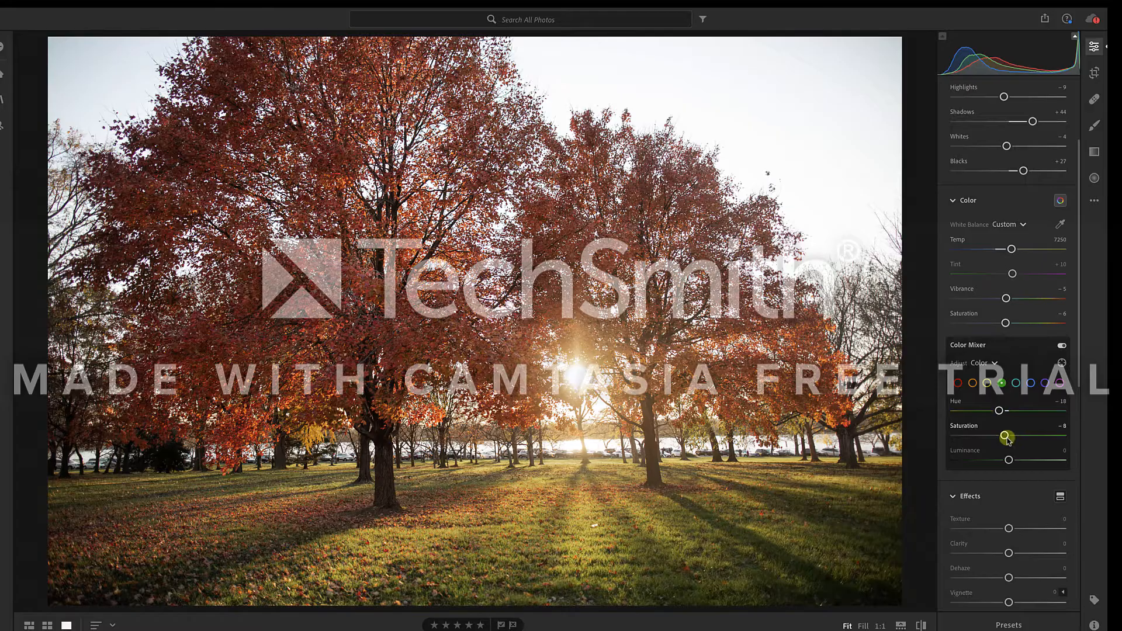
left_click(1060, 426)
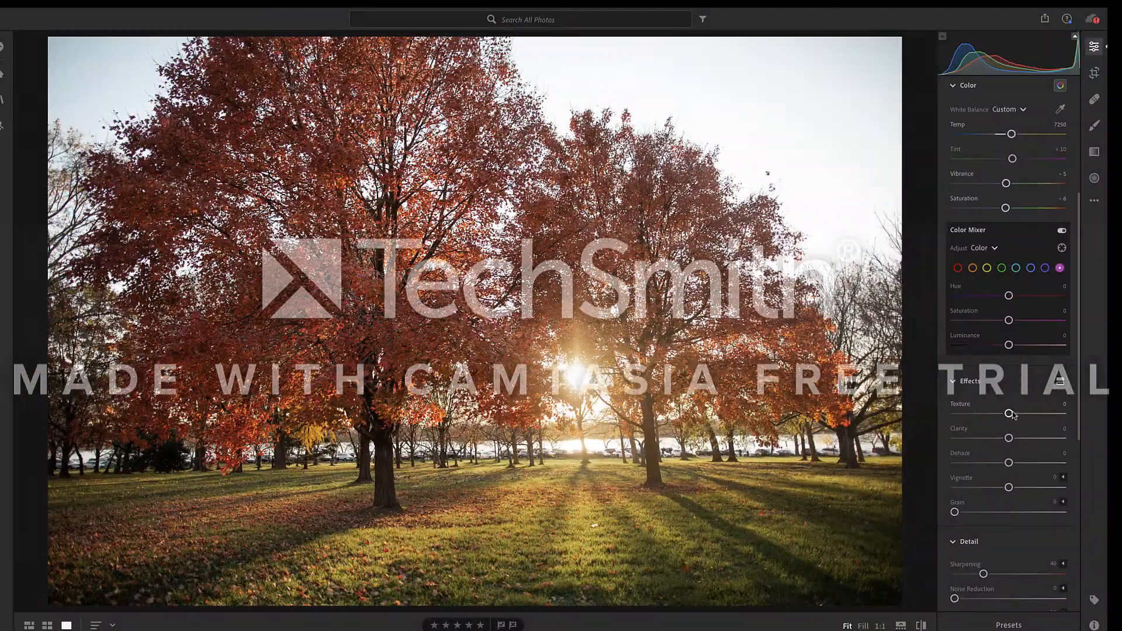
- Lower the Clarity effect to -5, leaving Texture at 0
mouse_move(1009, 413)
left_mouse_down()
mouse_move(1060, 415)
mouse_move(947, 416)
mouse_move(1007, 417)
left_mouse_up()
mouse_move(1008, 438)
left_mouse_down()
mouse_move(1051, 438)
mouse_move(988, 438)
mouse_move(1005, 438)
left_mouse_up()
scroll(971, 512, "down", 3)
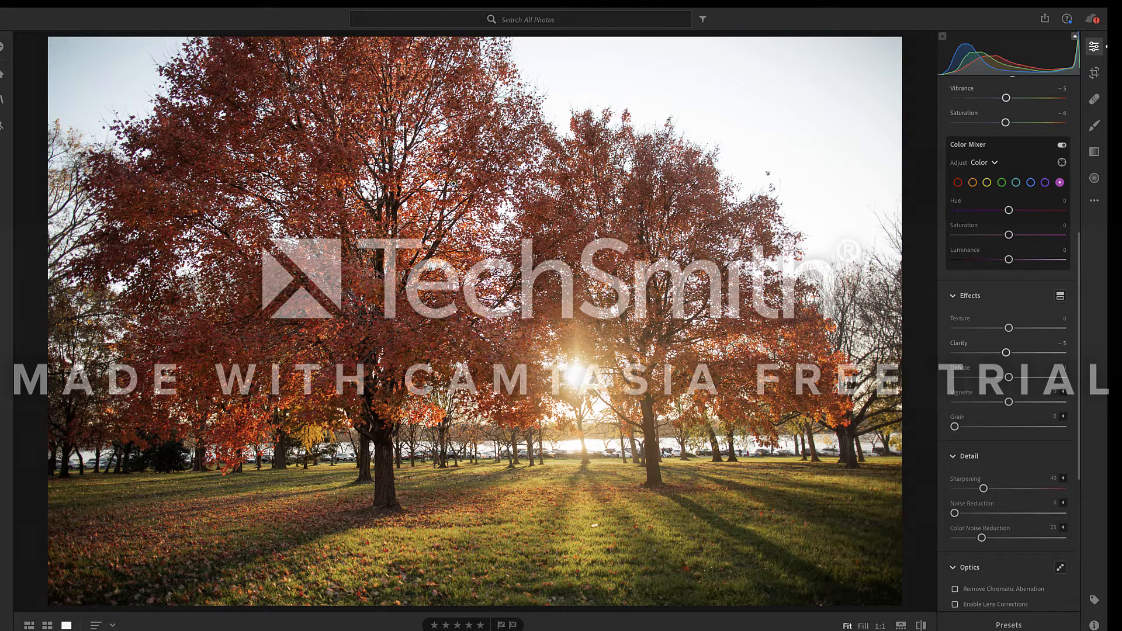
- Inspect the treetops at 1:1 and review the Effects, Detail, Optics, Geometry and Light settings before returning to the full photo
left_click(513, 131)
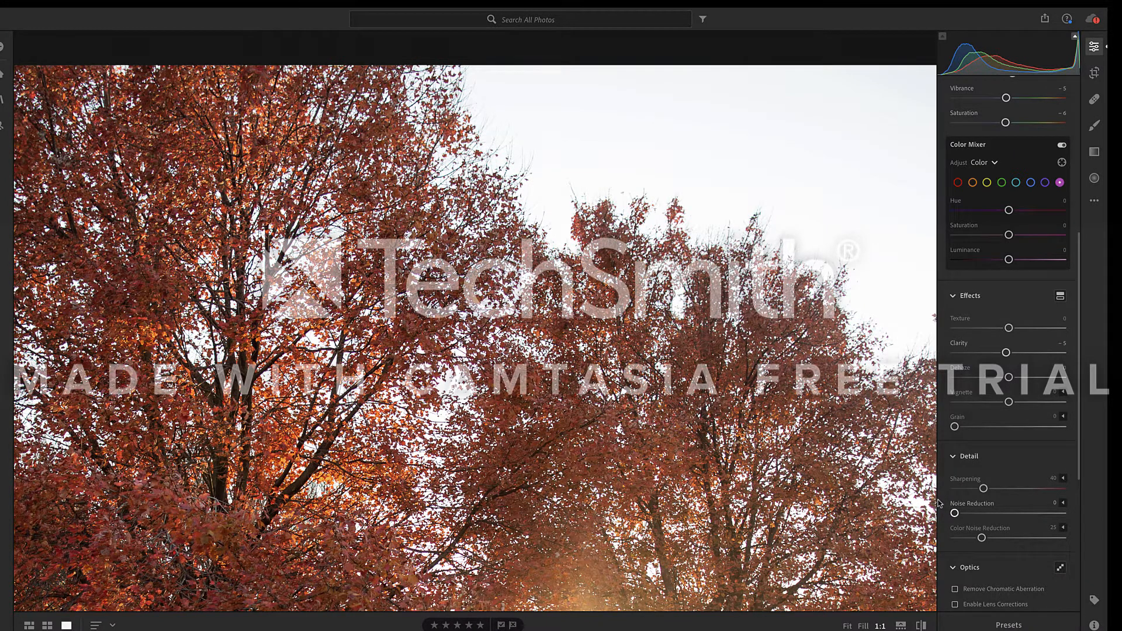
scroll(987, 485, "down", 5)
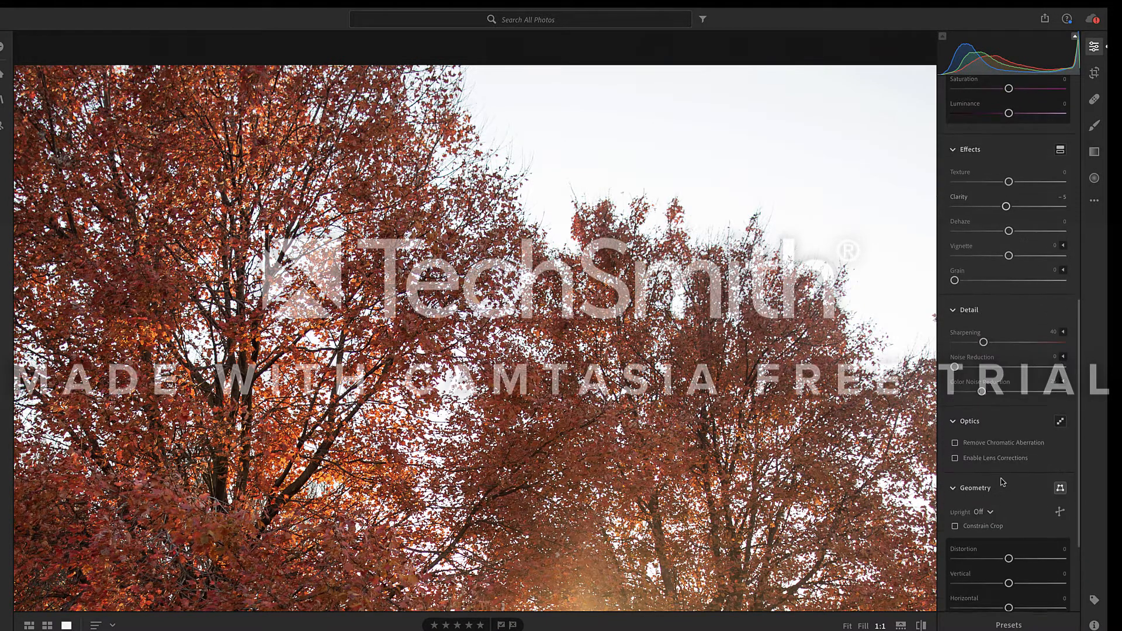
scroll(990, 444, "up", 3)
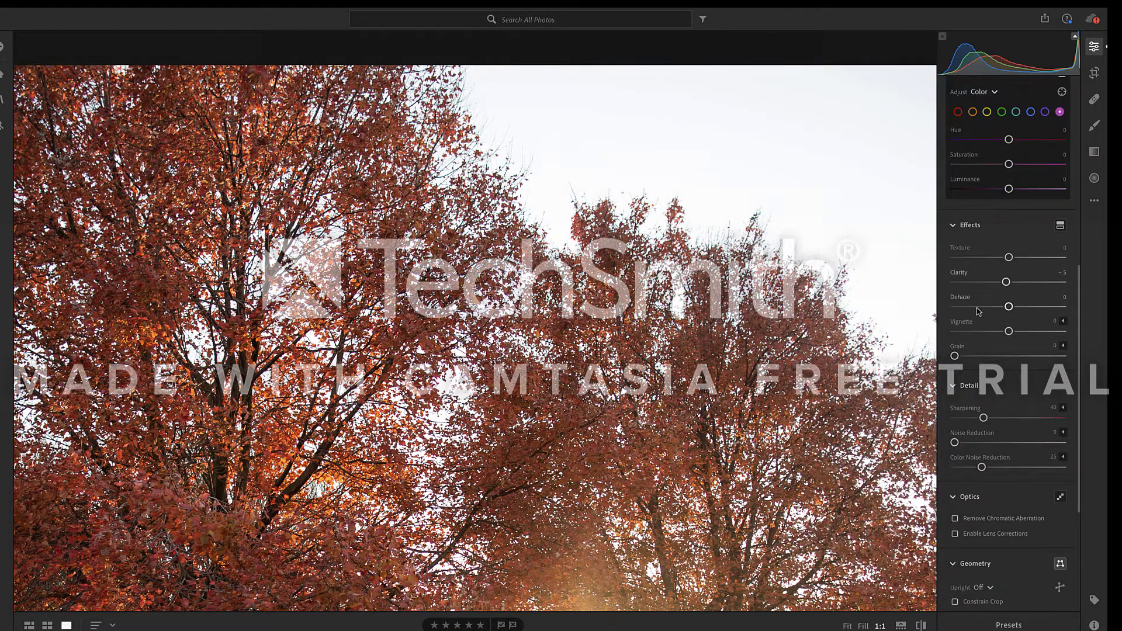
scroll(978, 310, "up", 4)
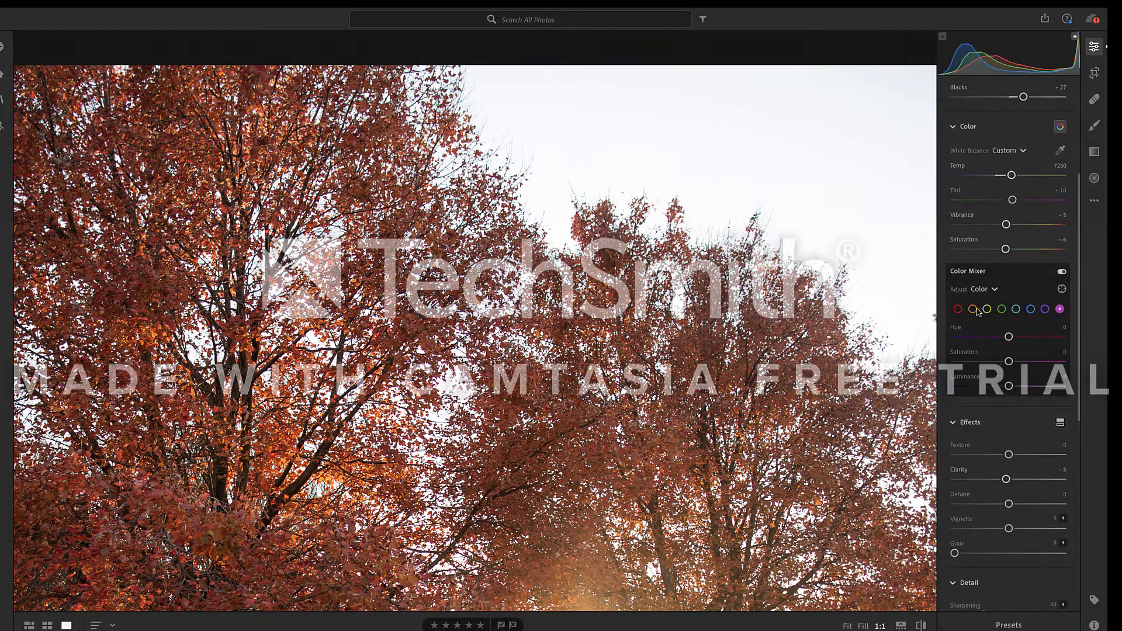
scroll(978, 311, "up", 3)
scroll(978, 313, "up", 2)
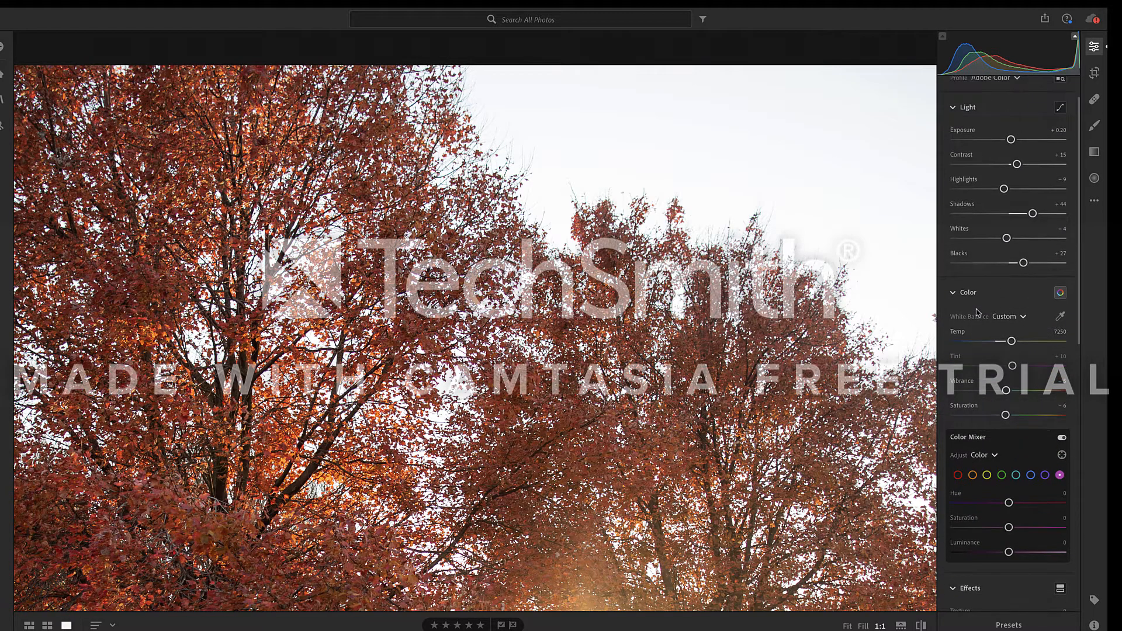
left_click(831, 313)
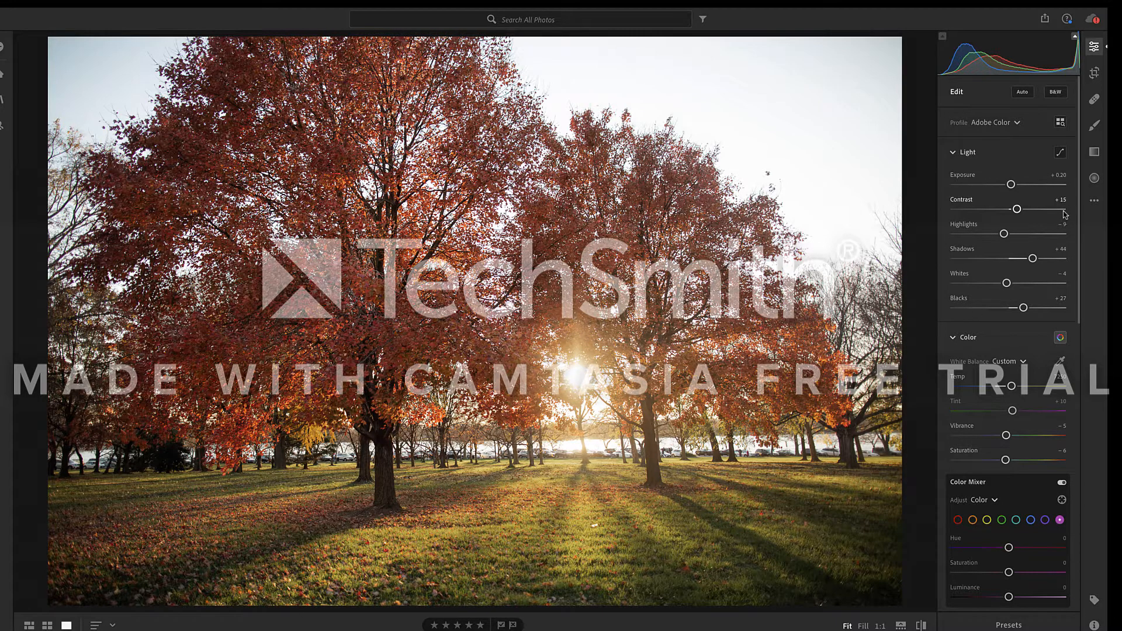
- Straighten the photo by +0.60 with the Original aspect ratio and apply the crop
left_click(1093, 74)
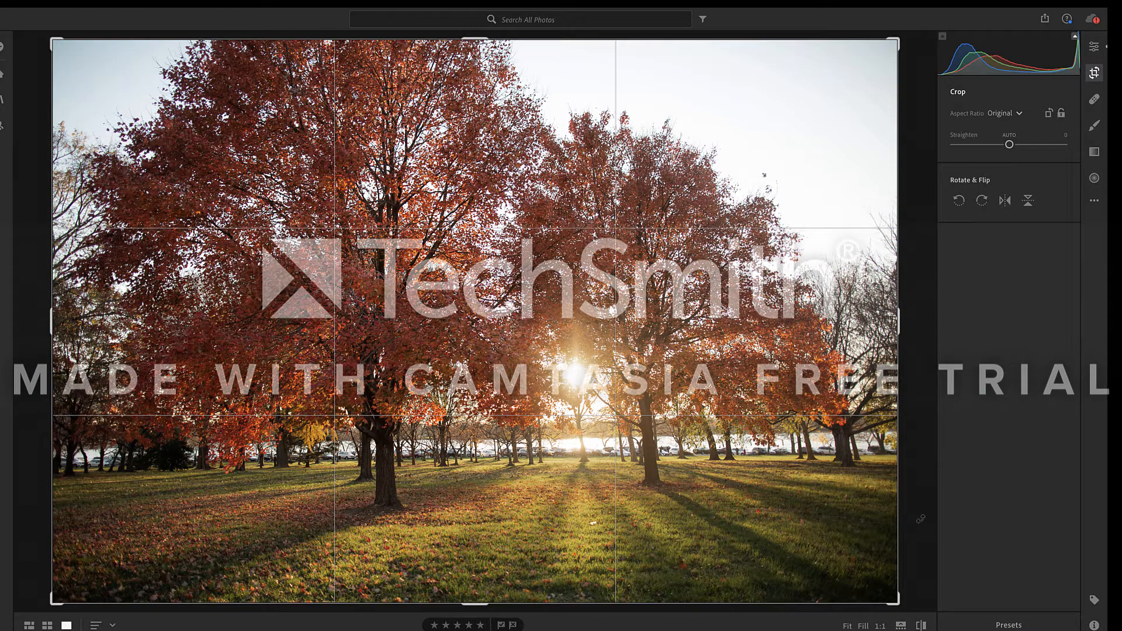
left_click(1009, 135)
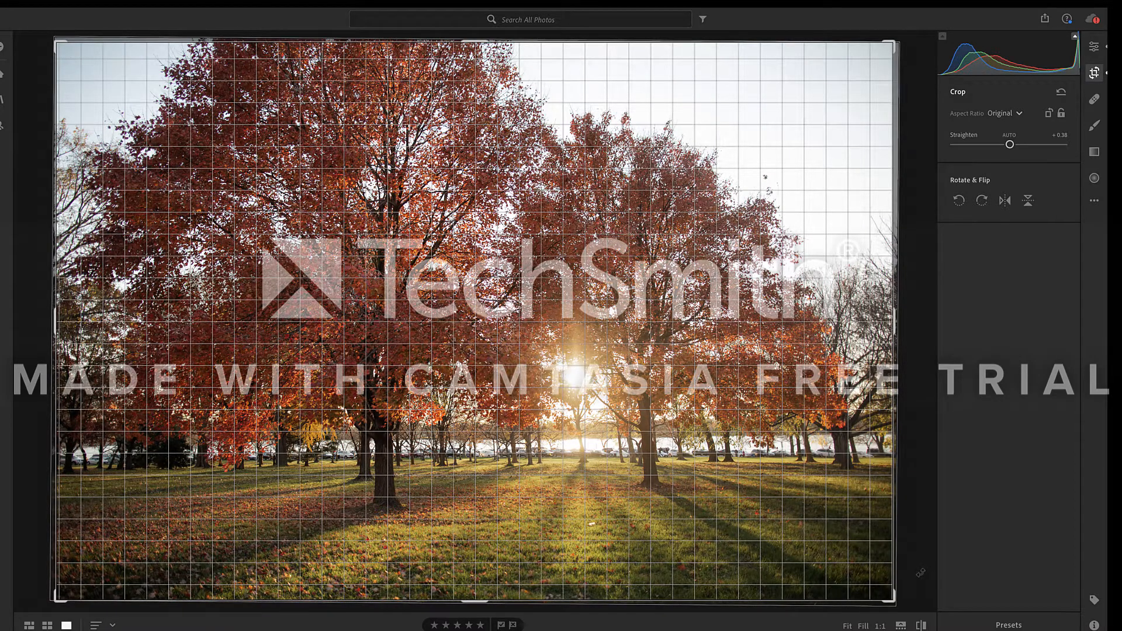
left_click_drag(900, 599, 939, 425)
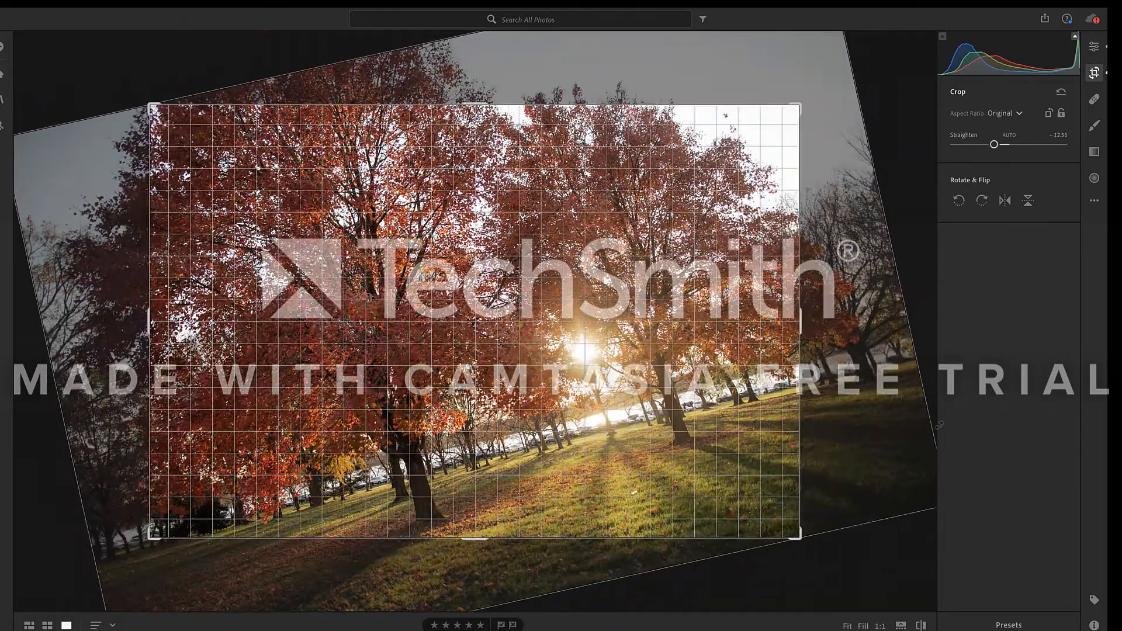
left_click_drag(883, 548, 915, 526)
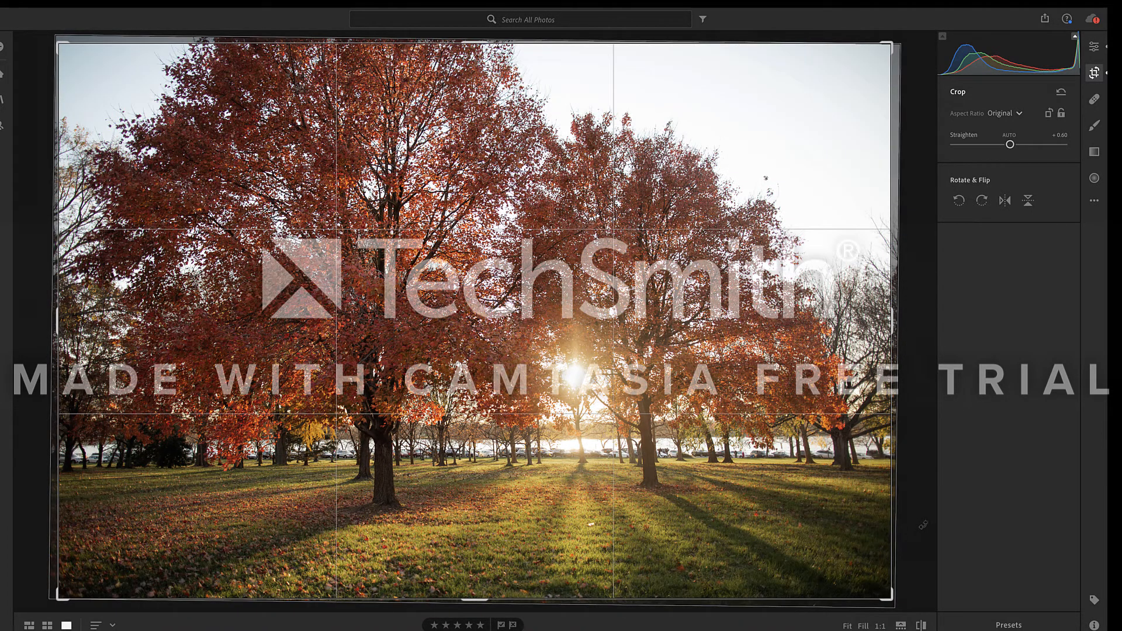
key("e")
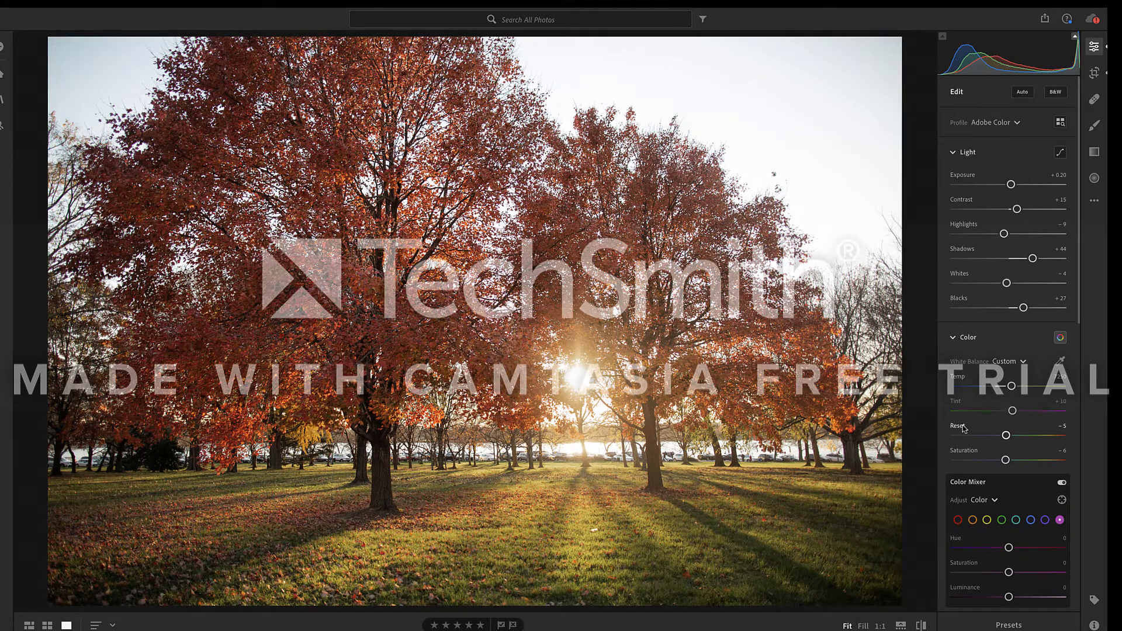
- Remove the small white spot on the lawn below the sun with the Healing Brush in Clone mode, sampling nearby grass
left_click(1100, 104)
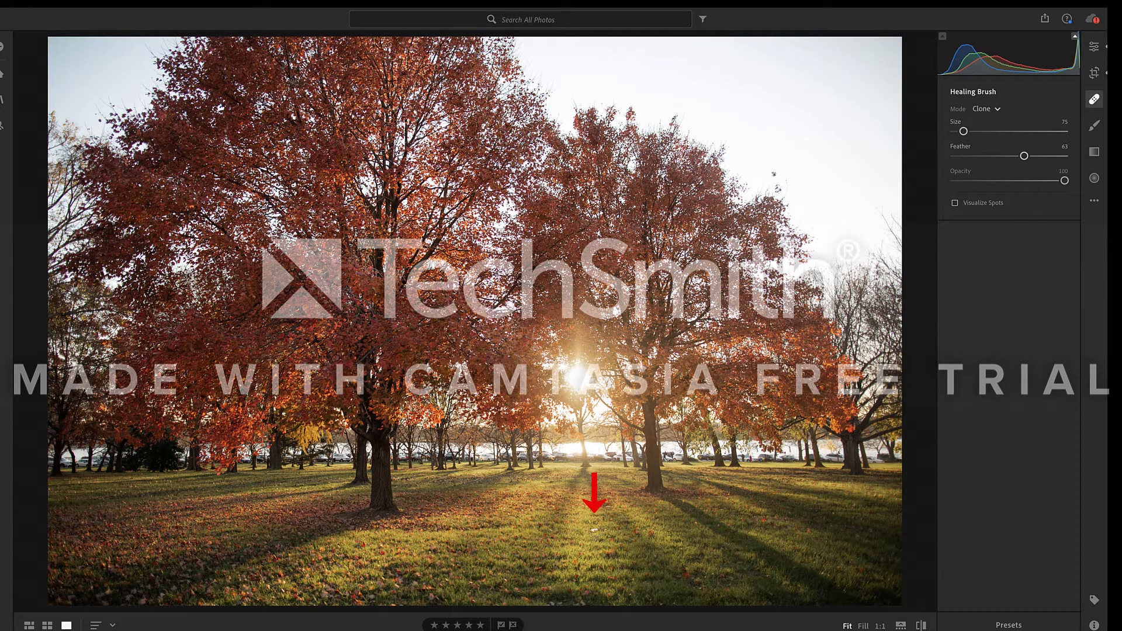
left_click(594, 529)
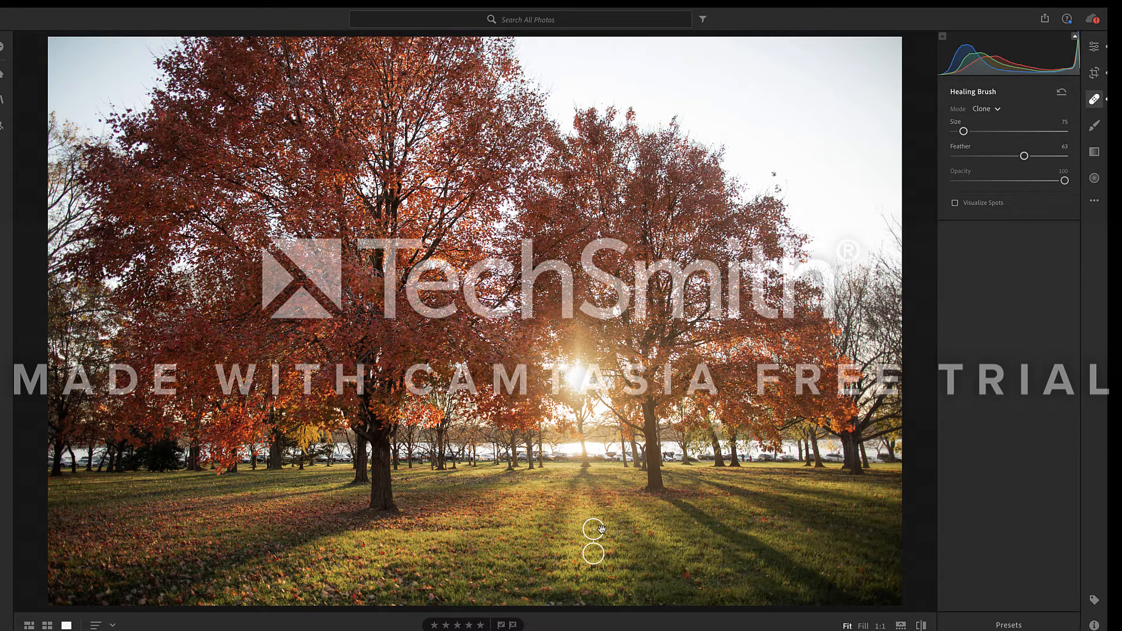
mouse_move(595, 554)
left_mouse_down()
mouse_move(490, 500)
mouse_move(436, 401)
mouse_move(439, 366)
mouse_move(496, 357)
mouse_move(582, 546)
mouse_move(573, 536)
left_mouse_up()
left_click(1092, 50)
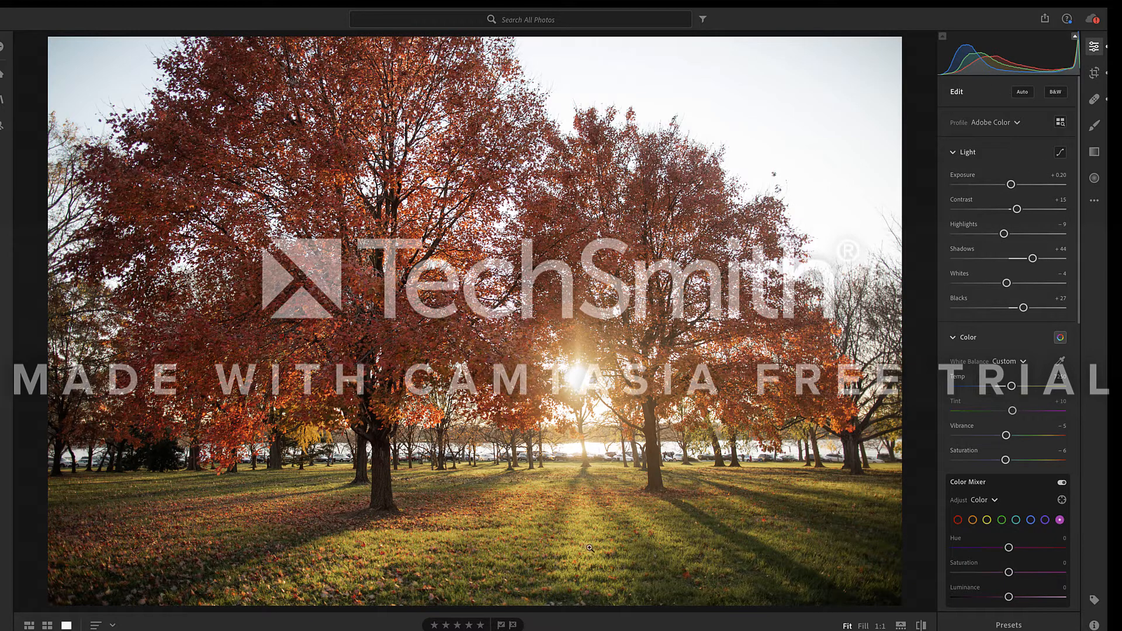
- Compare the edit with the original photo and raise the Contrast to +65
left_click(921, 625)
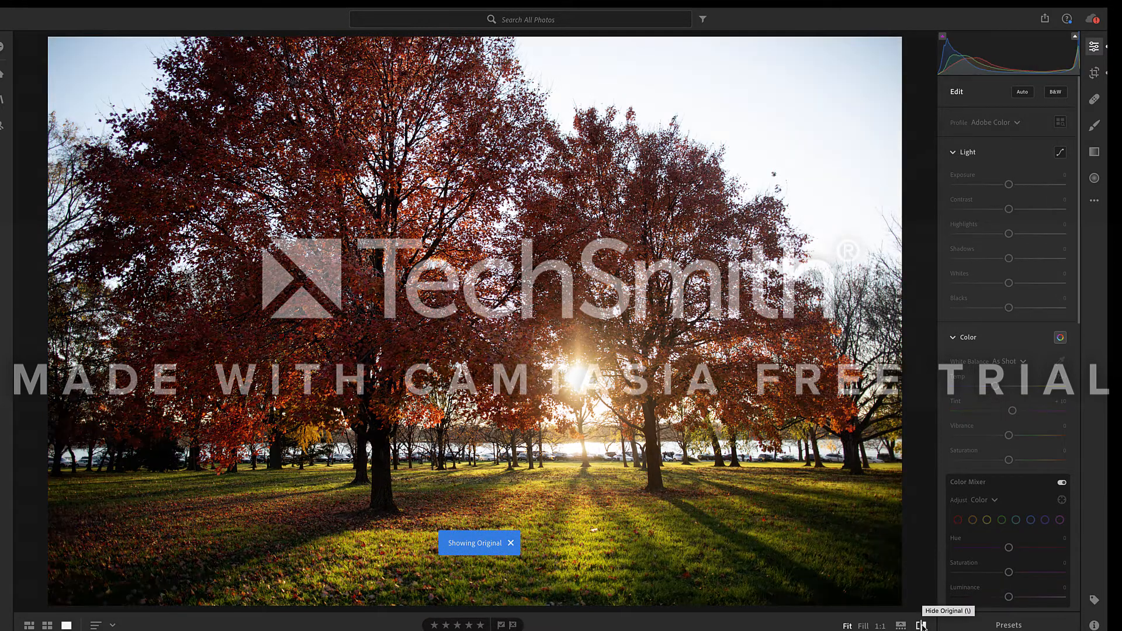
left_click(921, 625)
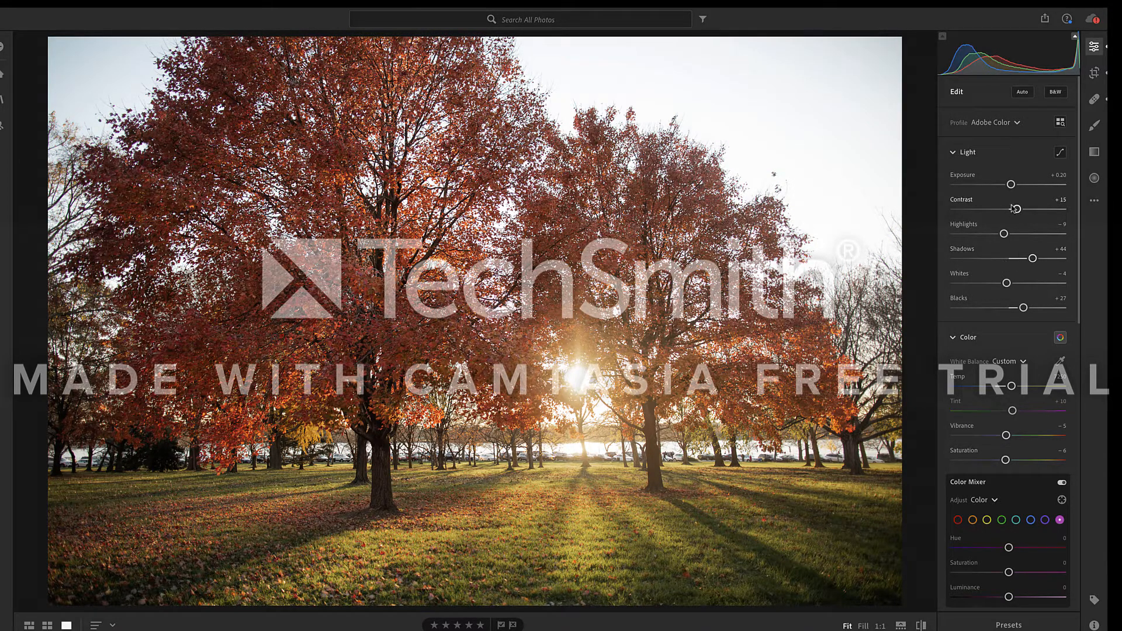
left_click_drag(1016, 209, 1045, 211)
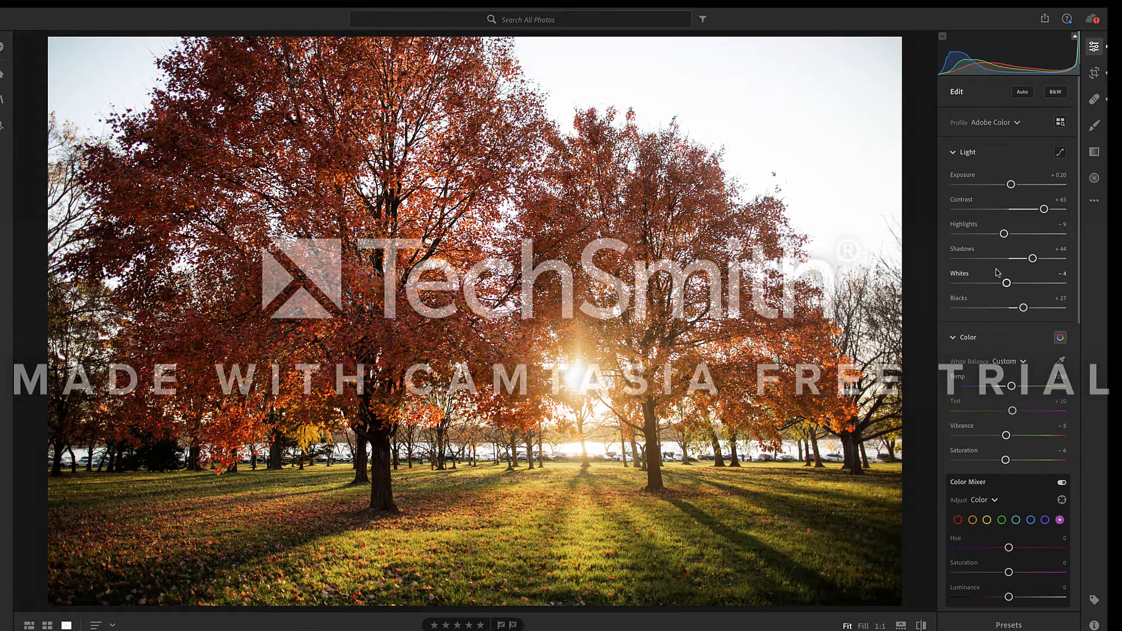
scroll(998, 273, "down", 6)
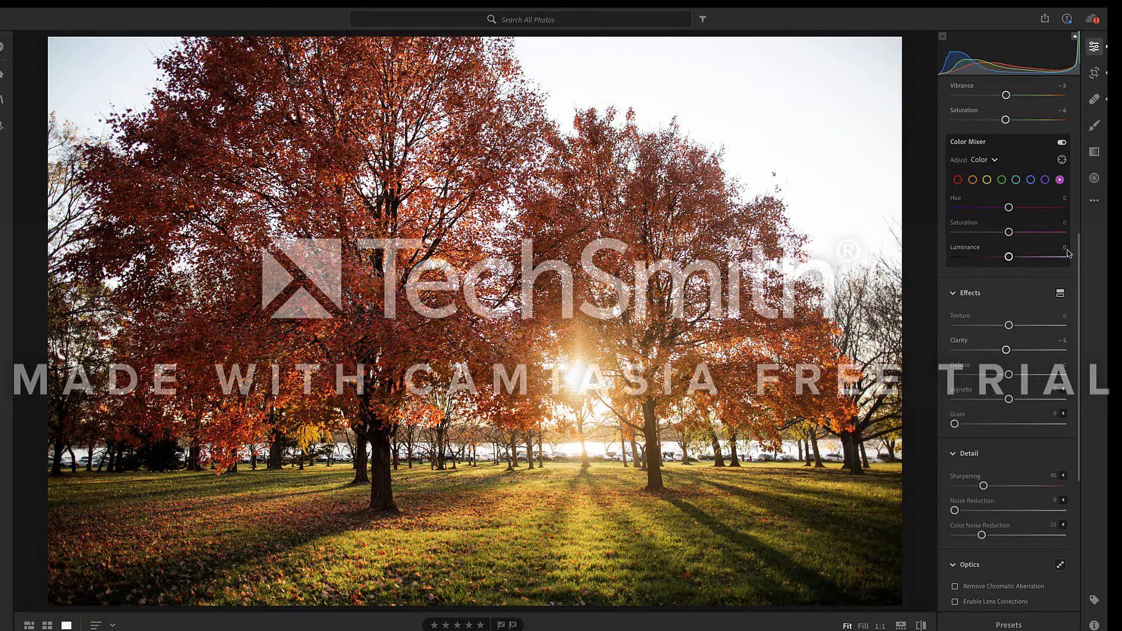
left_click_drag(1075, 251, 1061, 92)
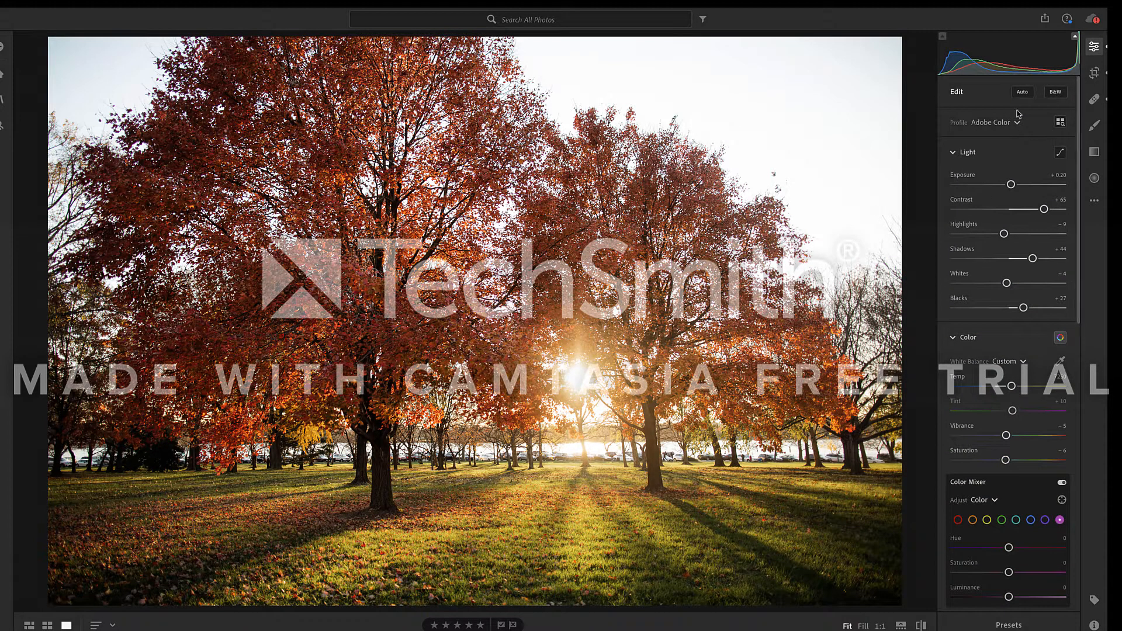
- Open the export destination dialog for the edited photo at the Lightroom Saved Photos folder and cancel it
left_click(1046, 20)
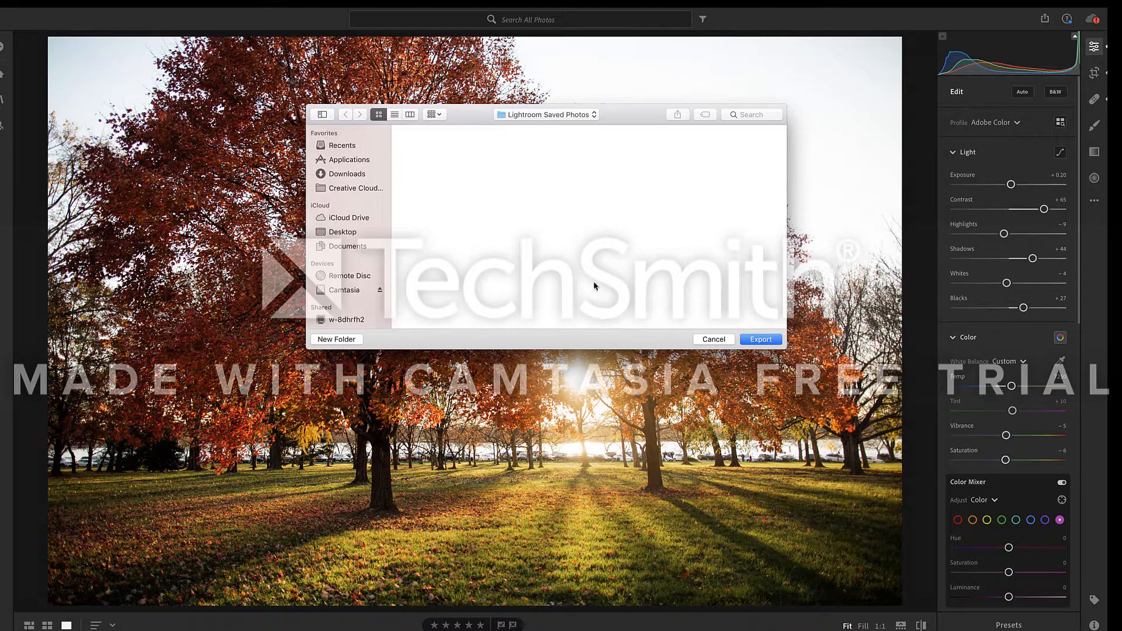
left_click(715, 339)
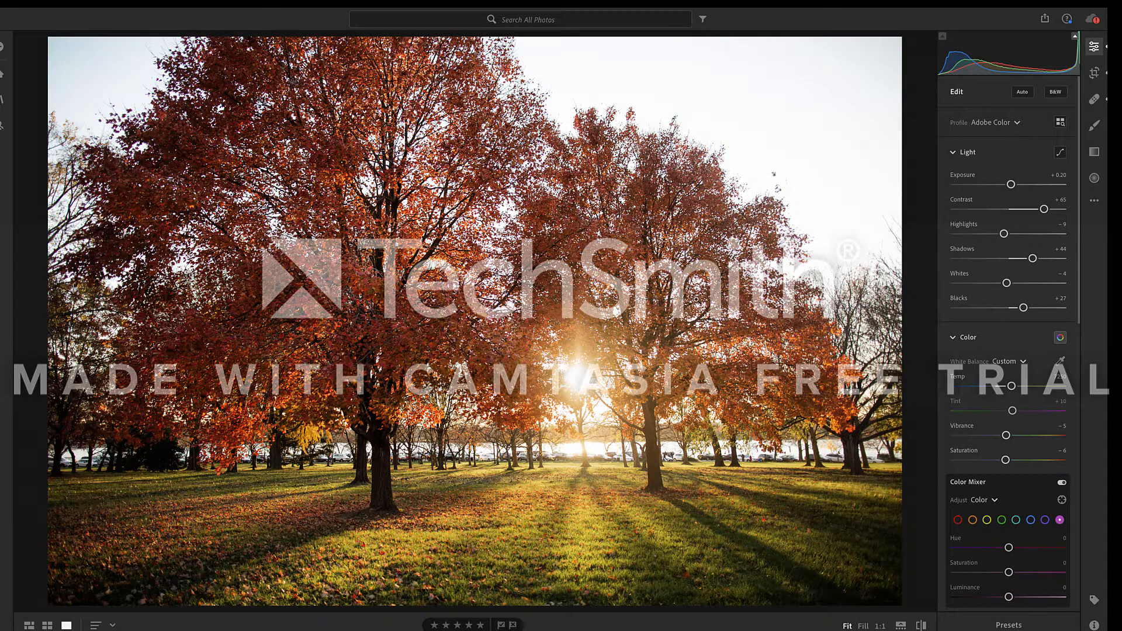
- Switch to the second tree photo using the filmstrip and take the Lightroom window out of full screen
left_click(900, 625)
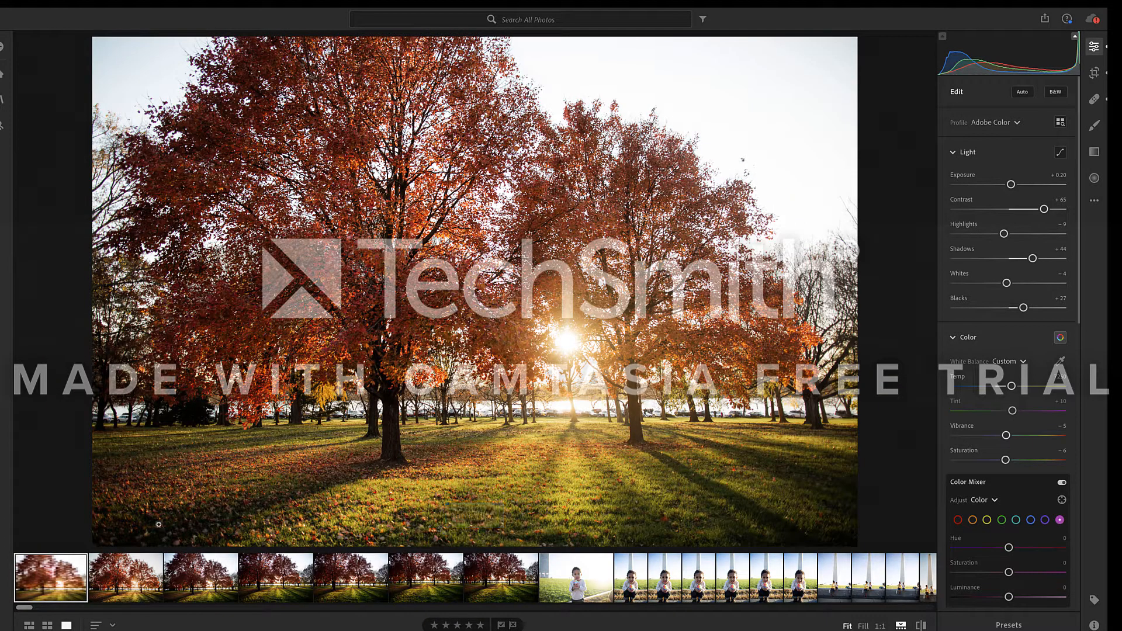
left_click(141, 589)
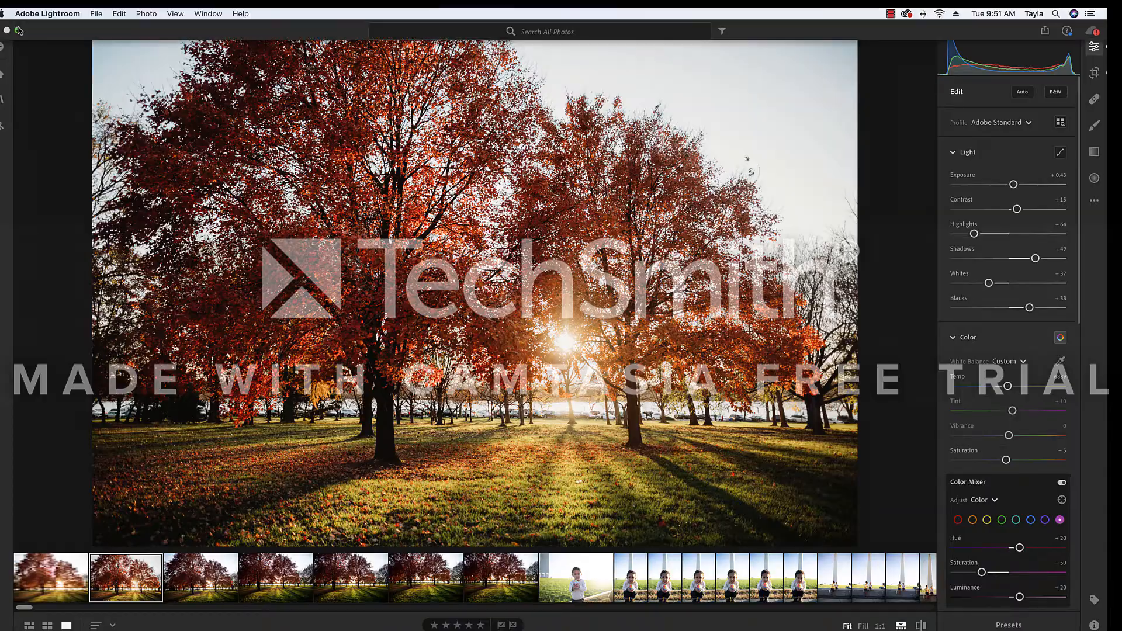
left_click(27, 27)
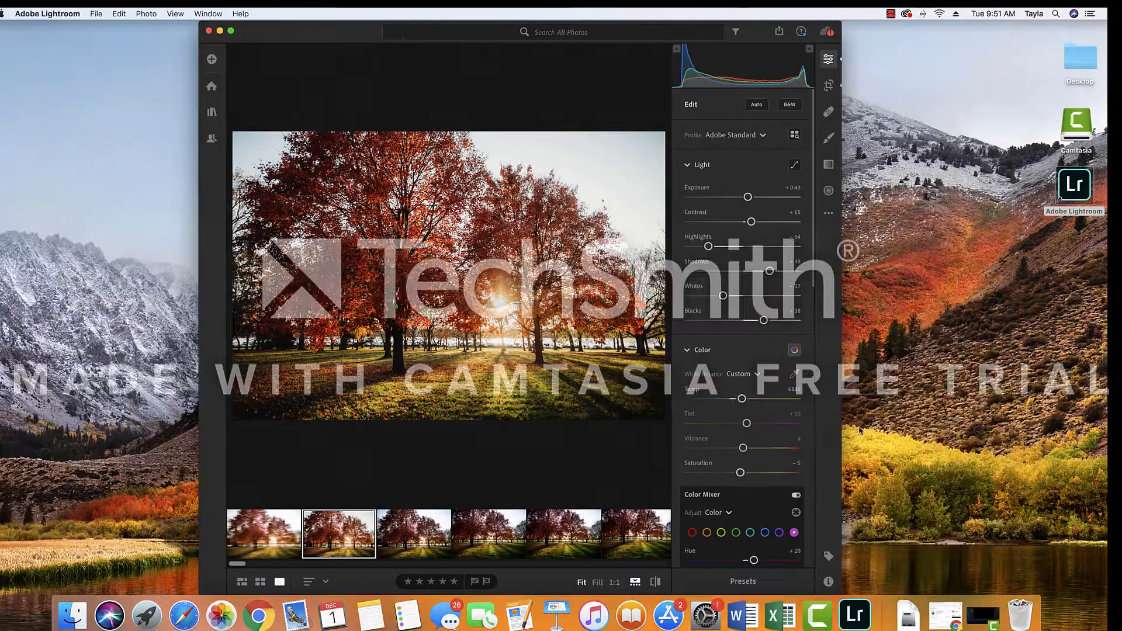